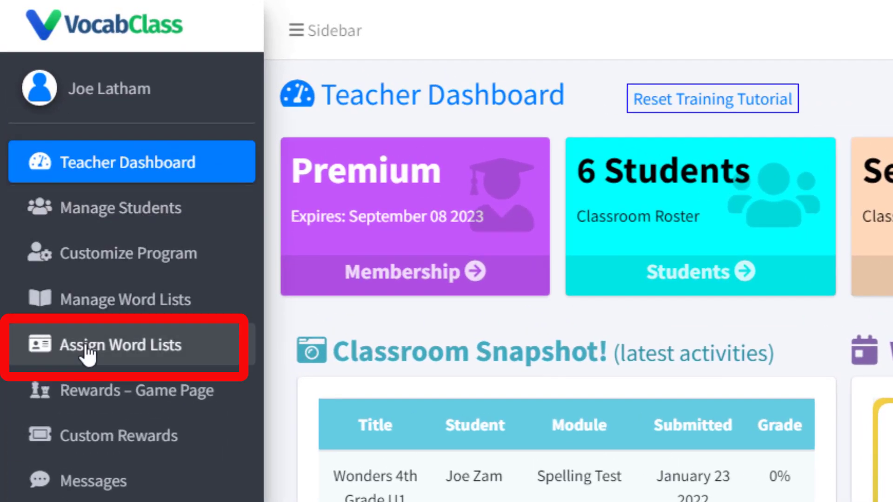
Open the Assign Word Lists page from the teacher dashboard sidebar.
left_click(88, 355)
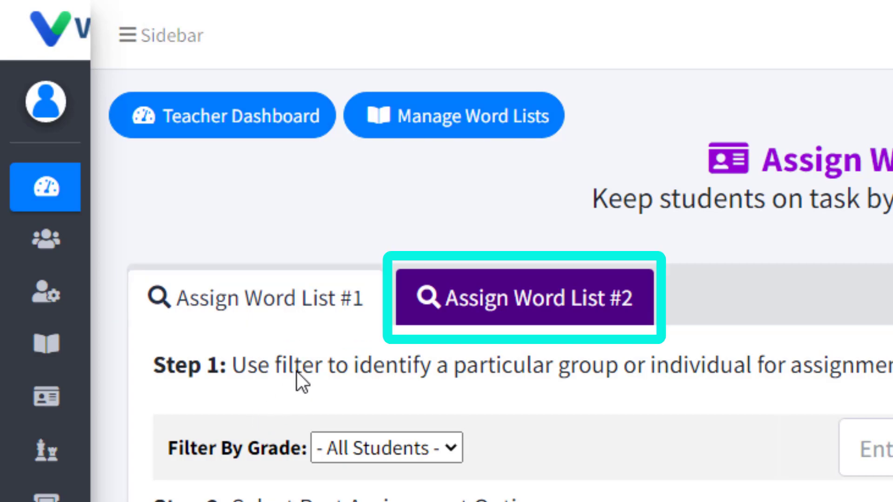
Open Customize Program and bring up the Word List #1 activity controls.
mouse_move(69, 338)
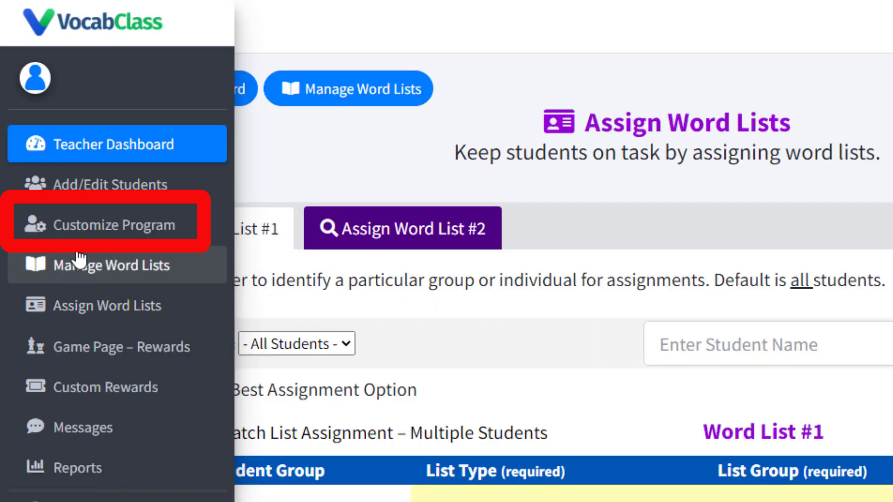
left_click(92, 227)
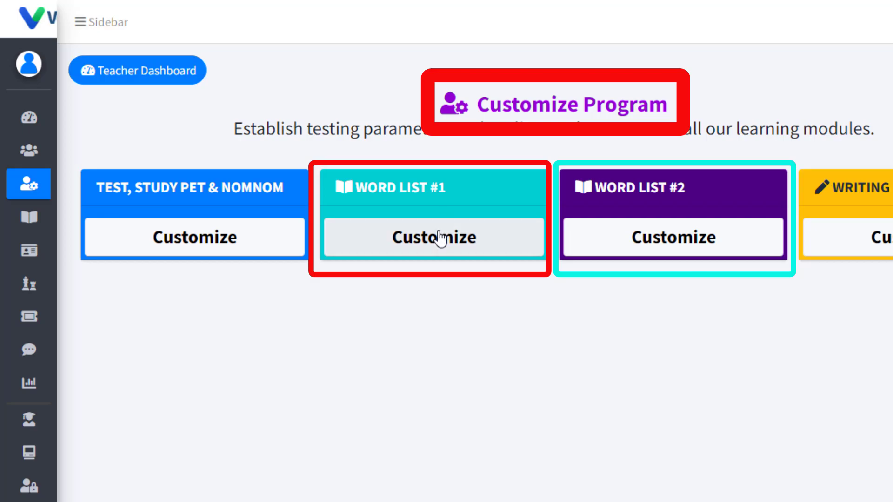
left_click(443, 236)
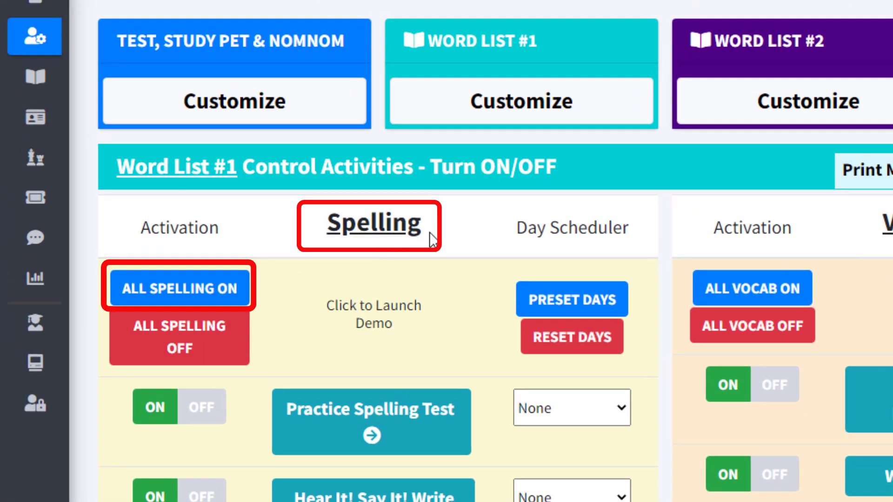
Turn off every Word List #1 vocabulary activity with ALL VOCAB OFF and confirm.
left_click_drag(432, 240, 320, 224)
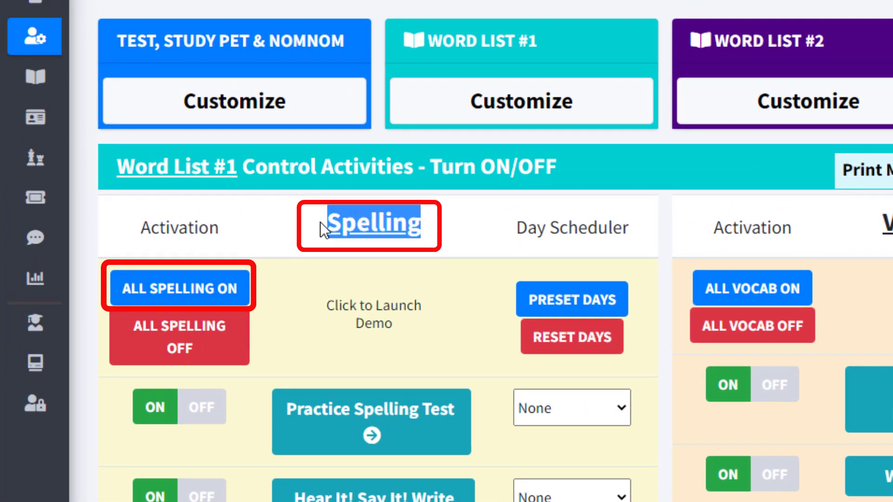
left_click_drag(709, 122, 613, 128)
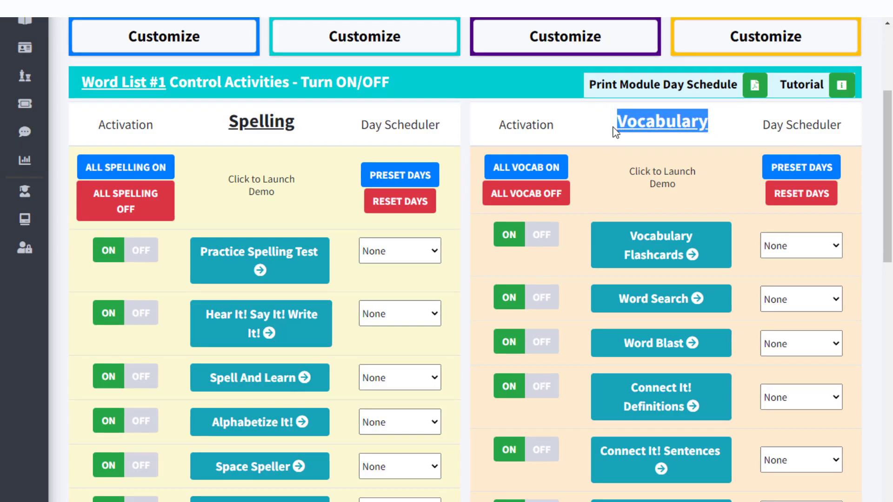
left_click(754, 184)
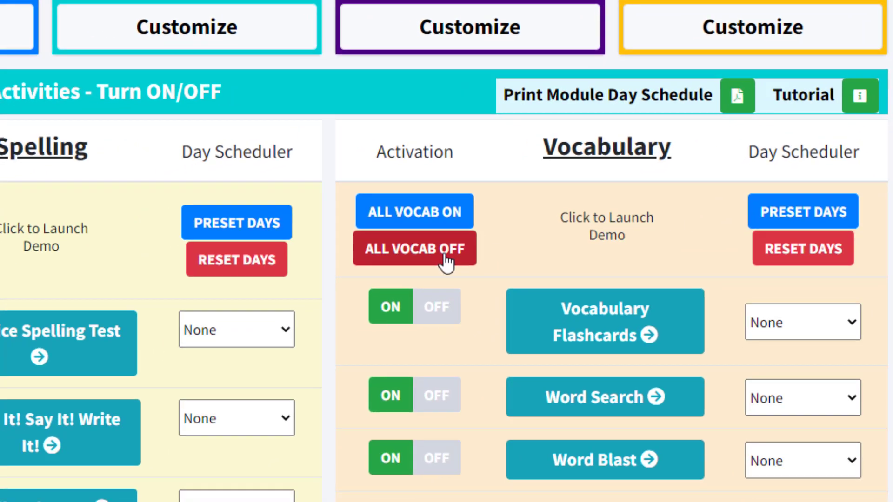
left_click(407, 281)
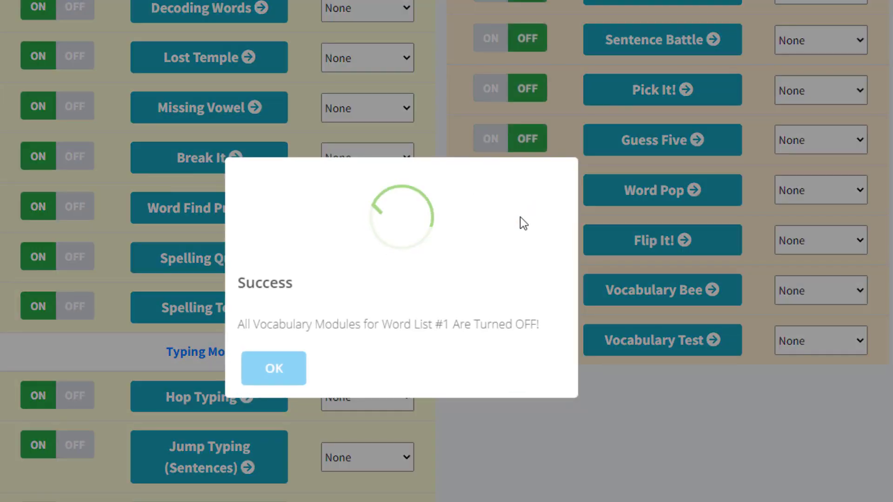
left_click(297, 370)
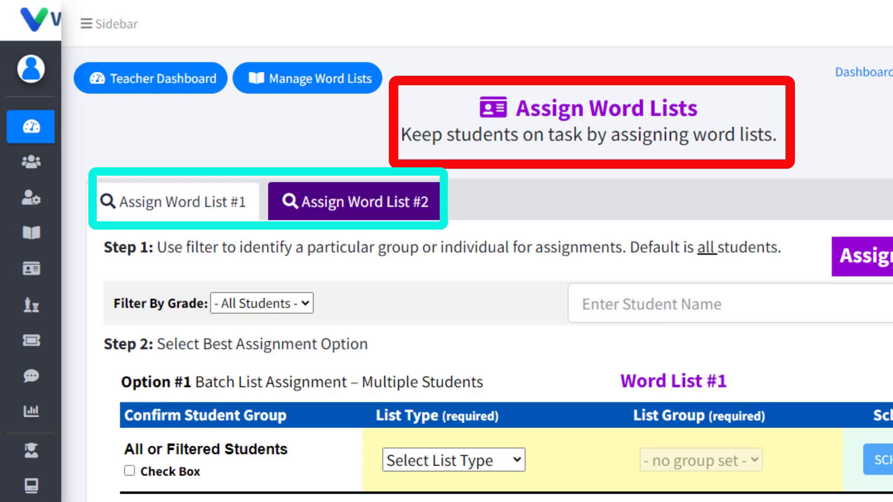
left_click(182, 202)
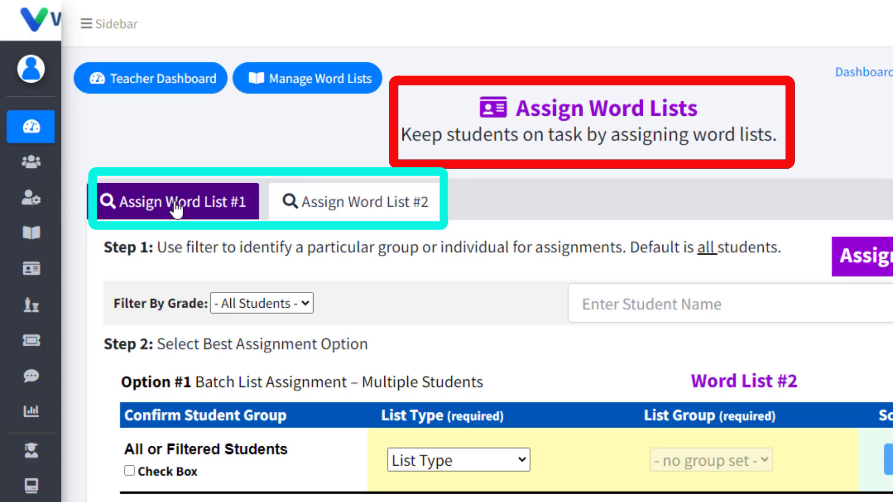
left_click(181, 207)
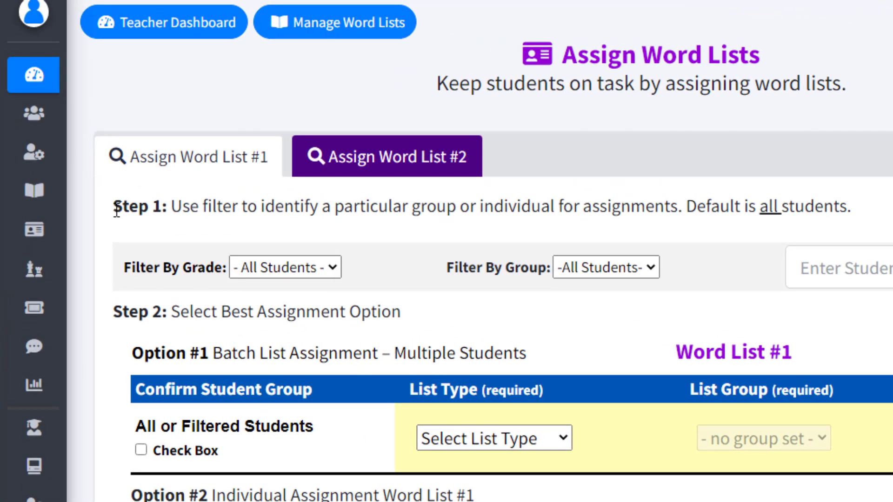
left_click_drag(78, 149, 115, 155)
left_click(250, 210)
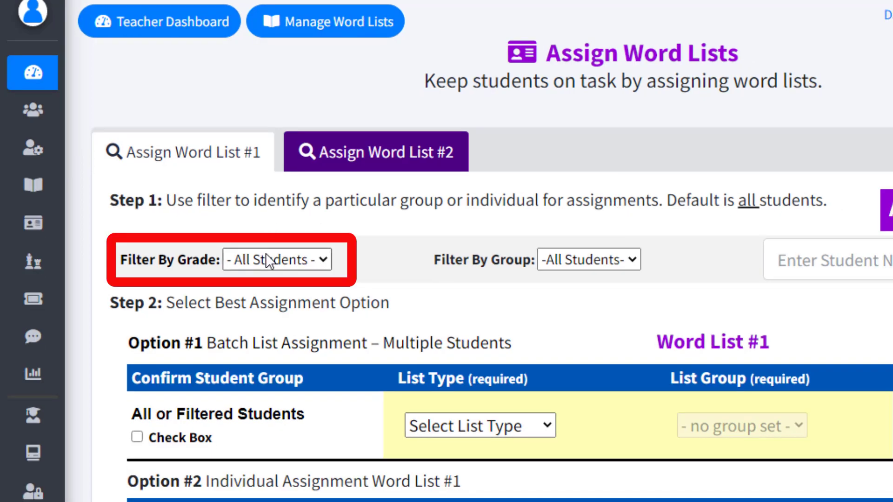
left_click(270, 259)
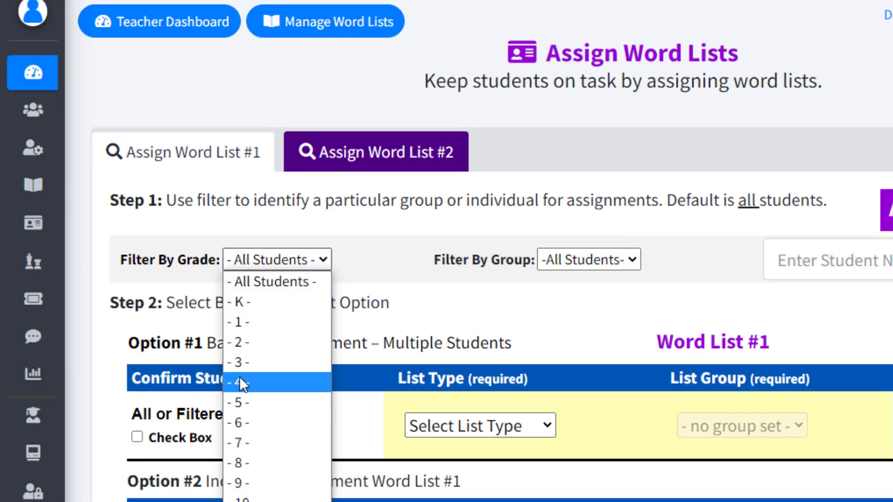
left_click(272, 361)
left_click(299, 268)
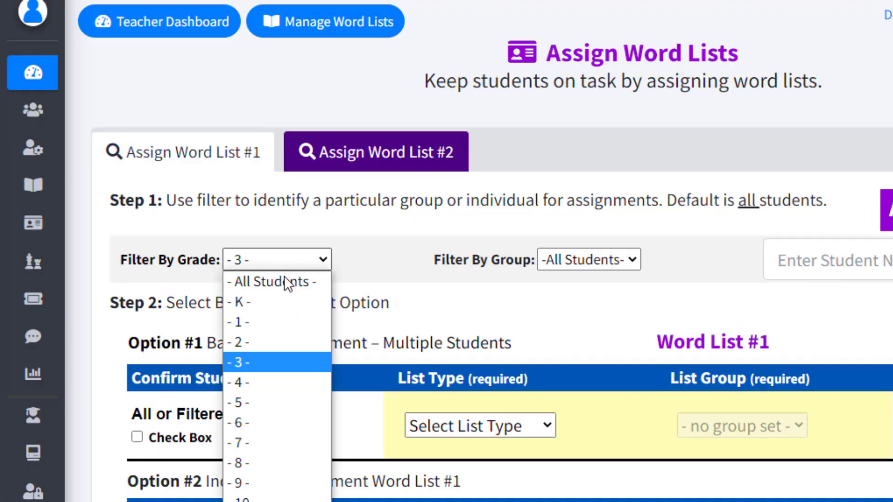
left_click(287, 281)
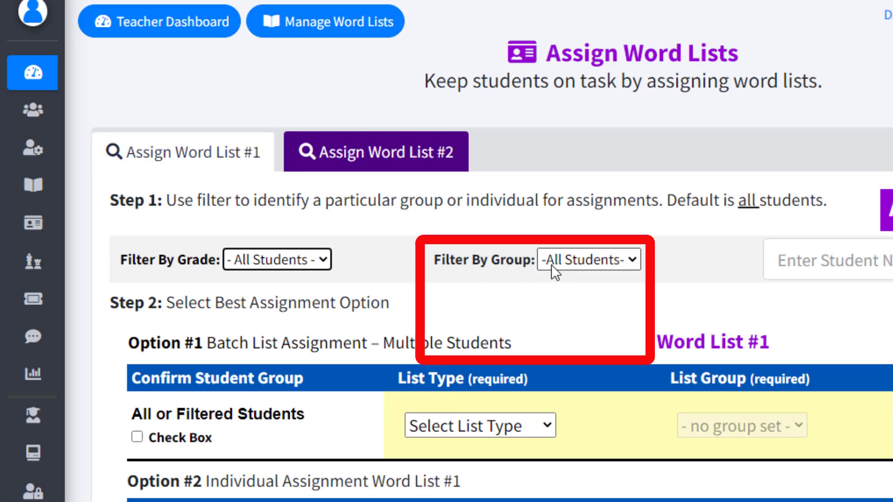
left_click(561, 261)
left_click(574, 302)
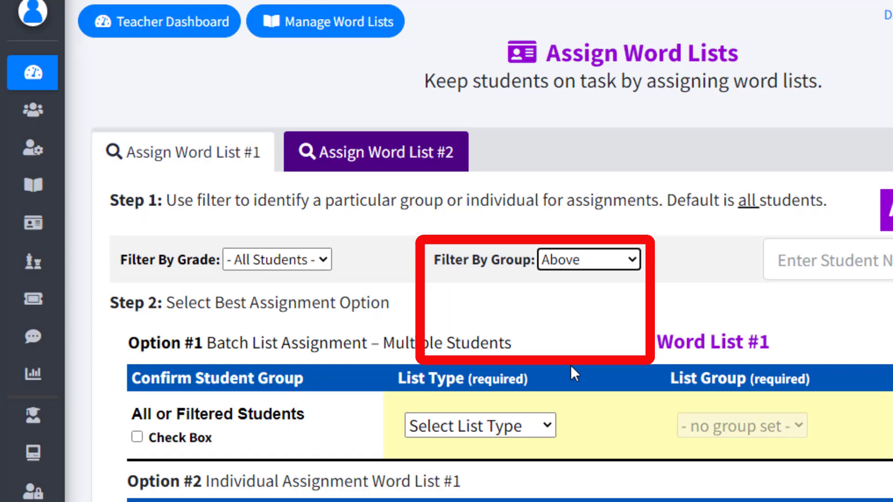
left_click(539, 264)
left_click(551, 283)
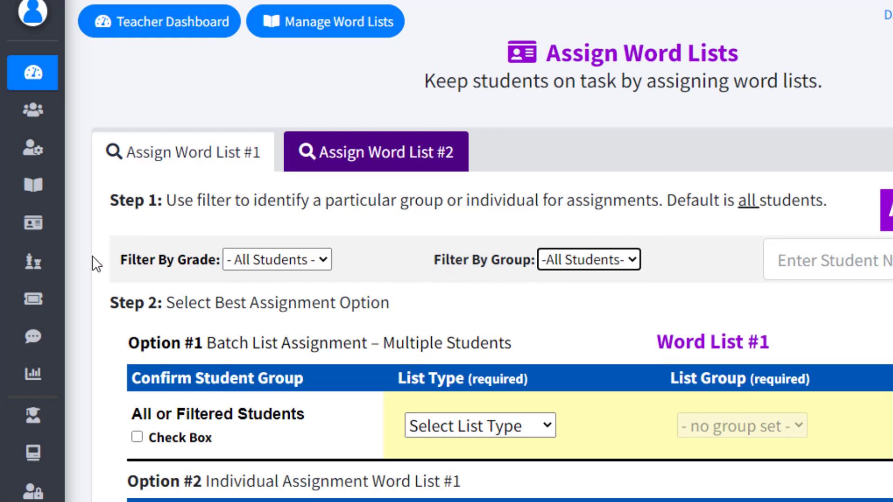
mouse_move(47, 219)
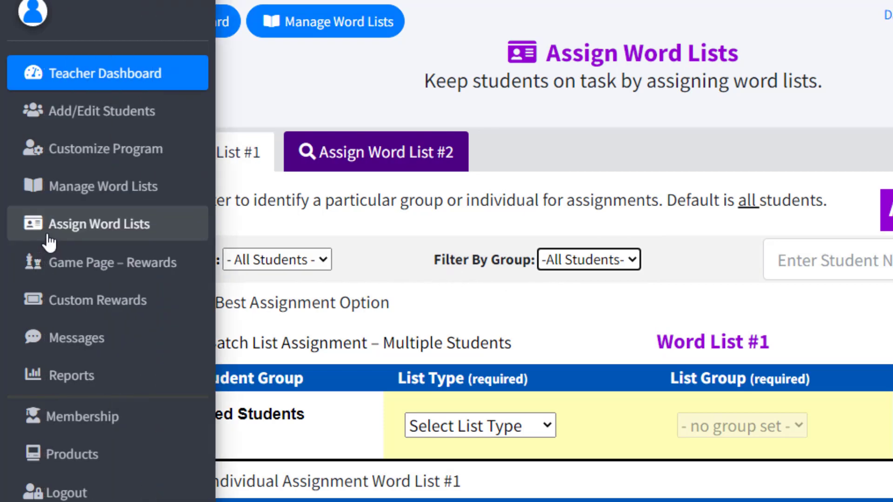
left_click(95, 116)
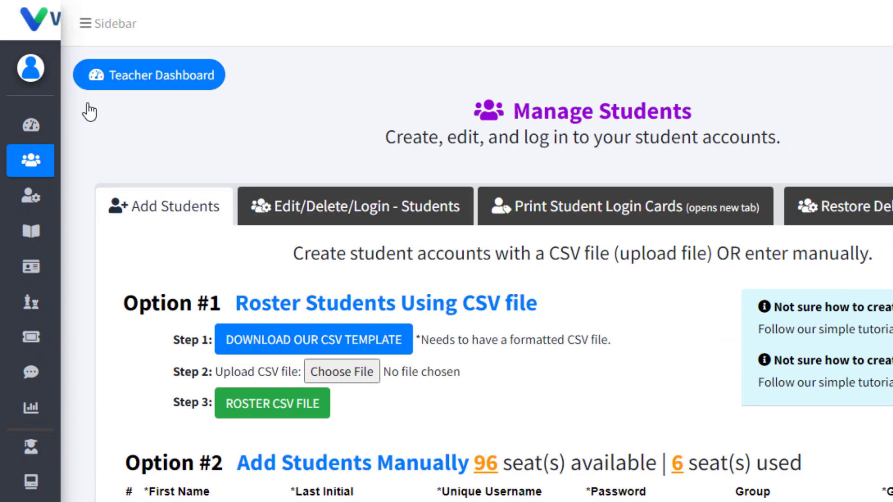
left_click(341, 224)
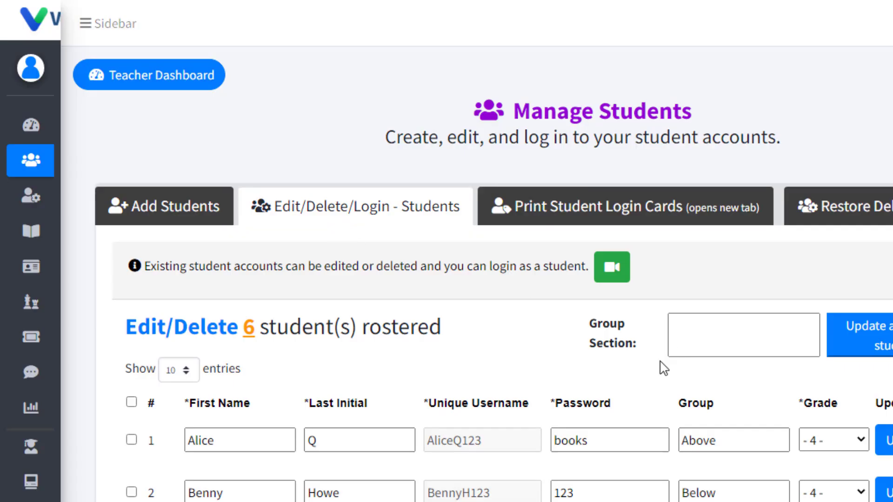
scroll(612, 368, "down", 3)
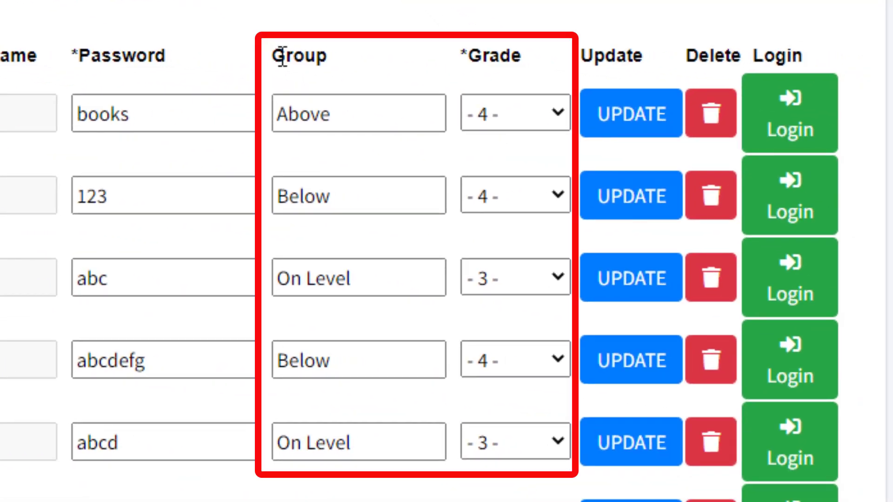
left_click_drag(616, 153, 663, 163)
left_click(790, 163)
left_click_drag(523, 60, 464, 62)
left_click(397, 60)
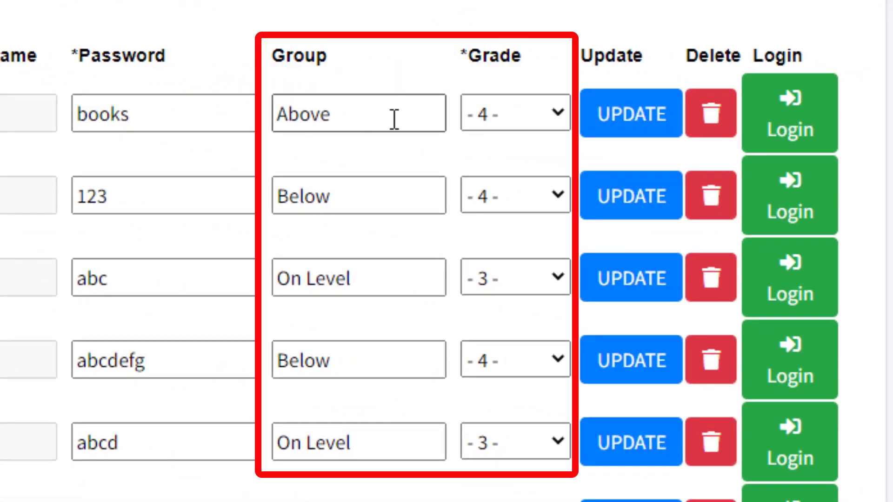
left_click(543, 118)
left_click(363, 49)
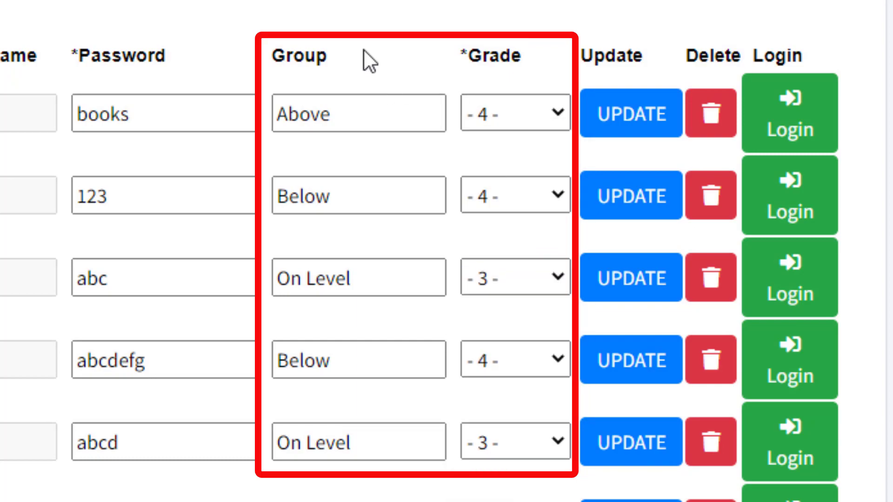
left_click_drag(379, 116, 180, 112)
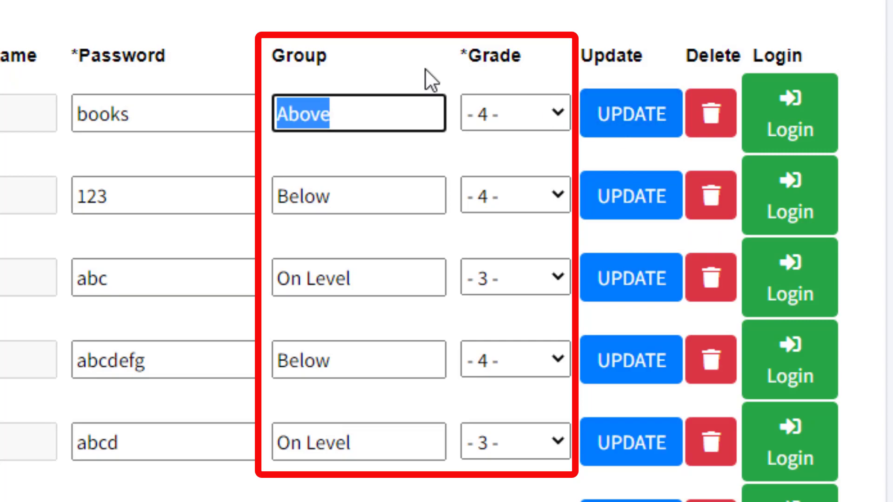
left_click(395, 63)
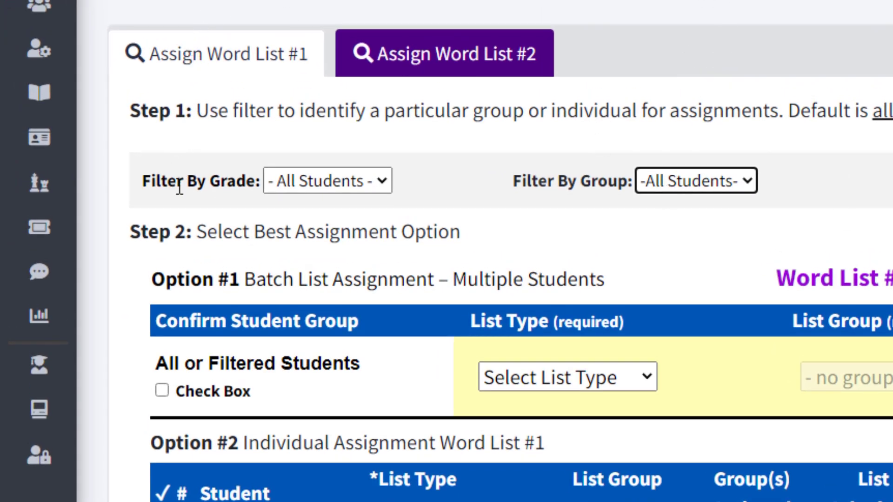
left_click(347, 189)
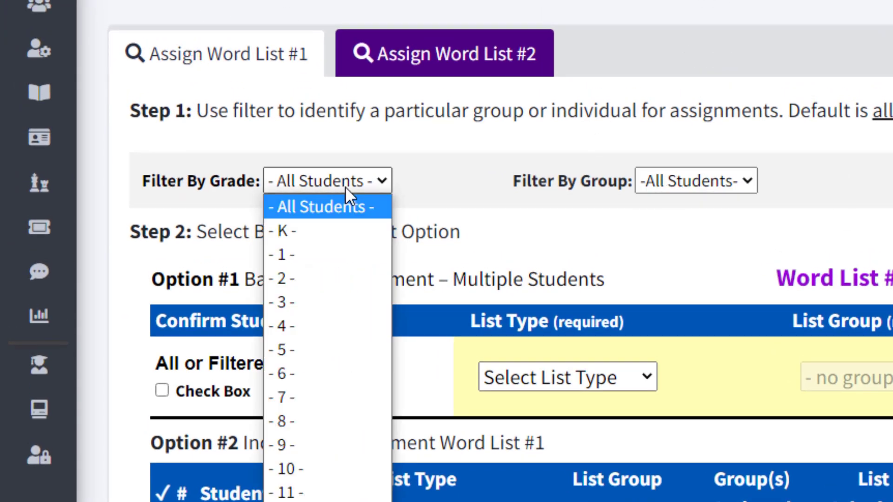
left_click(329, 303)
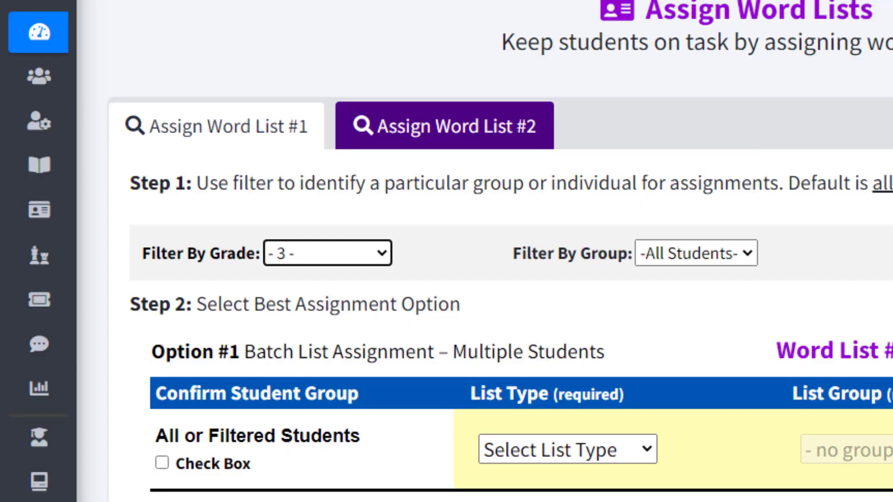
left_click(365, 259)
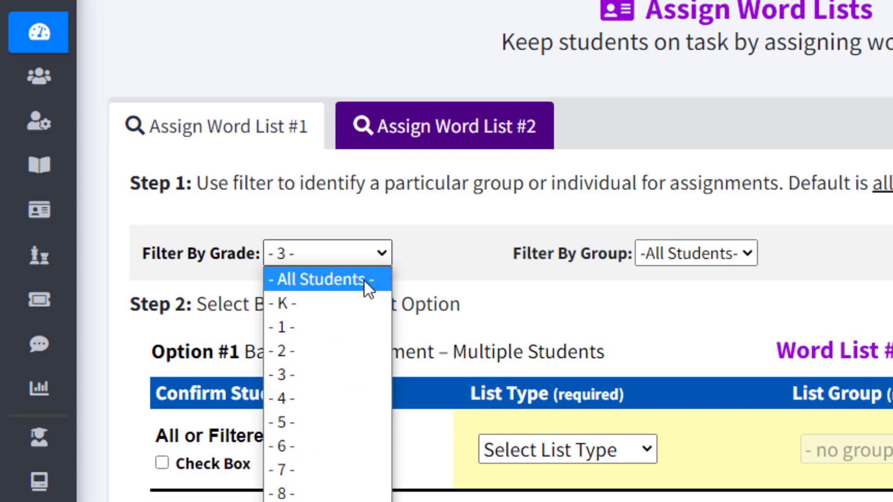
left_click(311, 398)
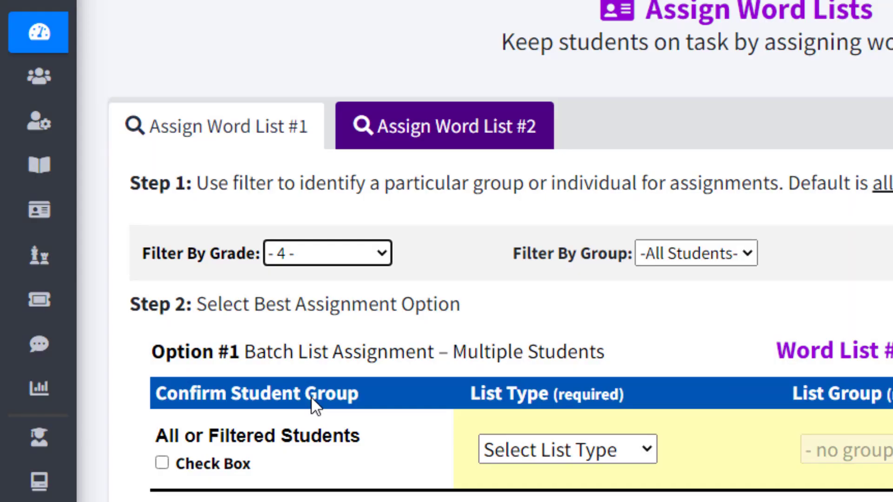
left_click(321, 260)
left_click(298, 288)
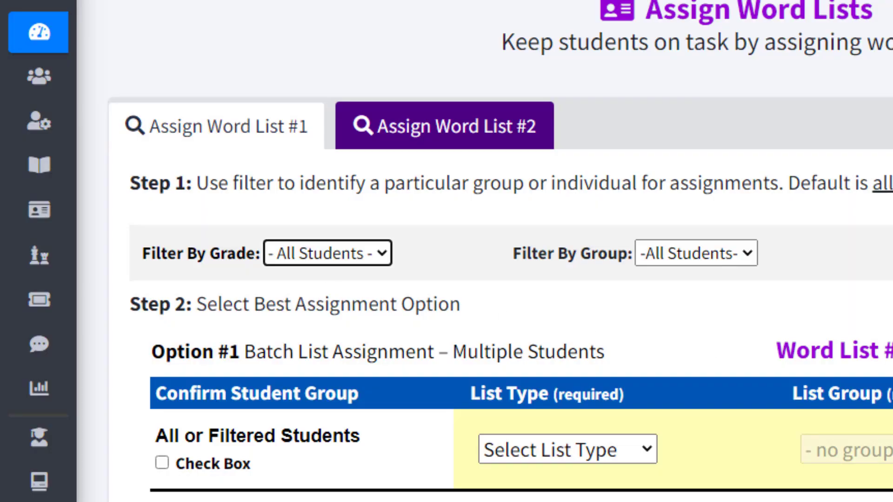
scroll(777, 239, "down", 2)
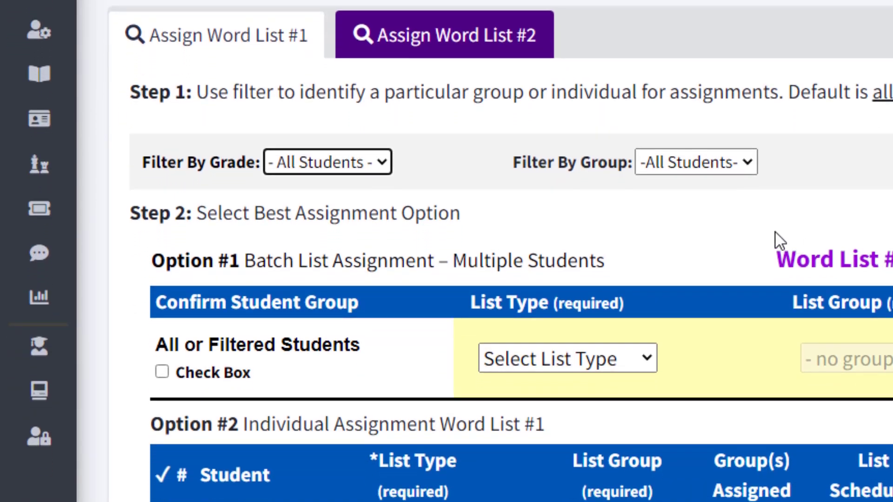
left_click(680, 163)
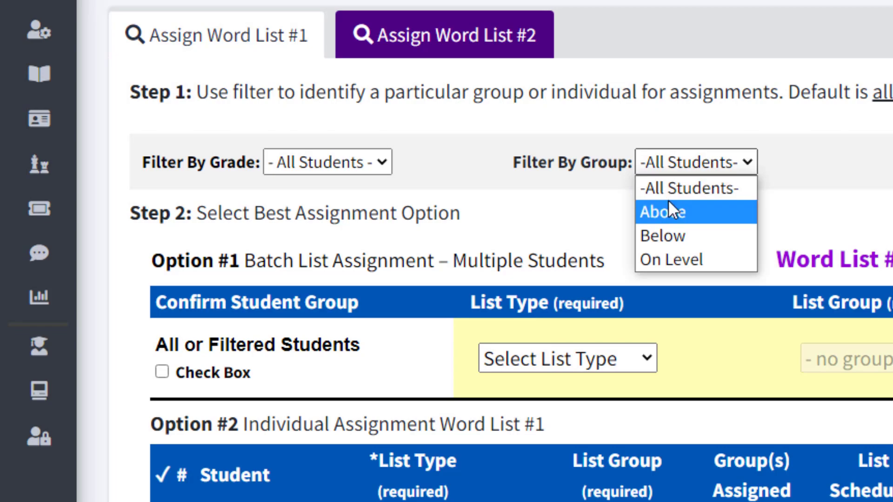
left_click(671, 213)
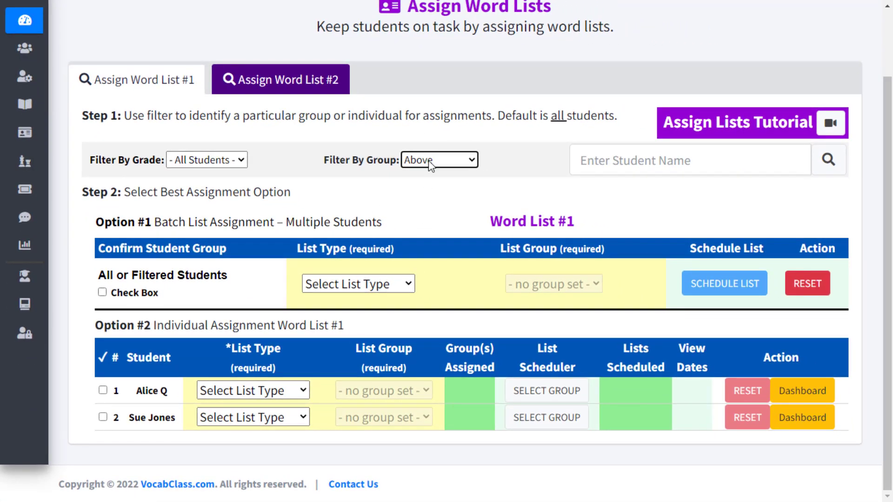
left_click(429, 161)
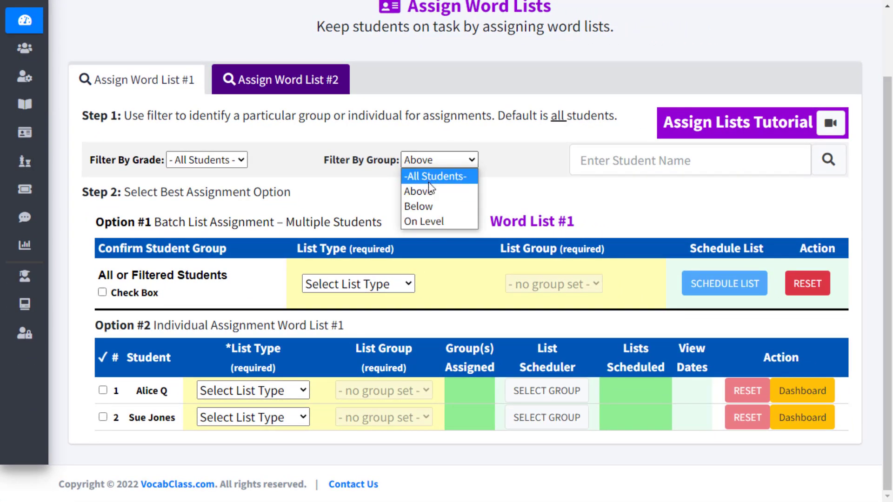
left_click(417, 222)
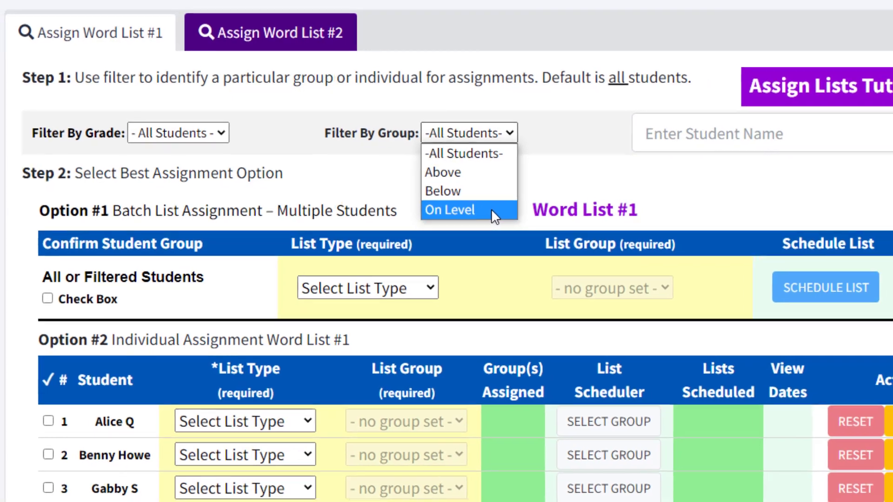
left_click(509, 220)
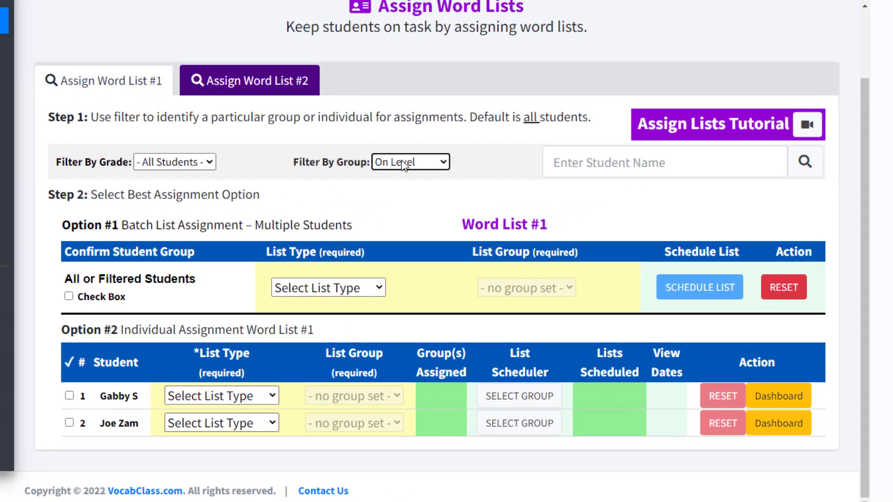
left_click(403, 165)
left_click(410, 177)
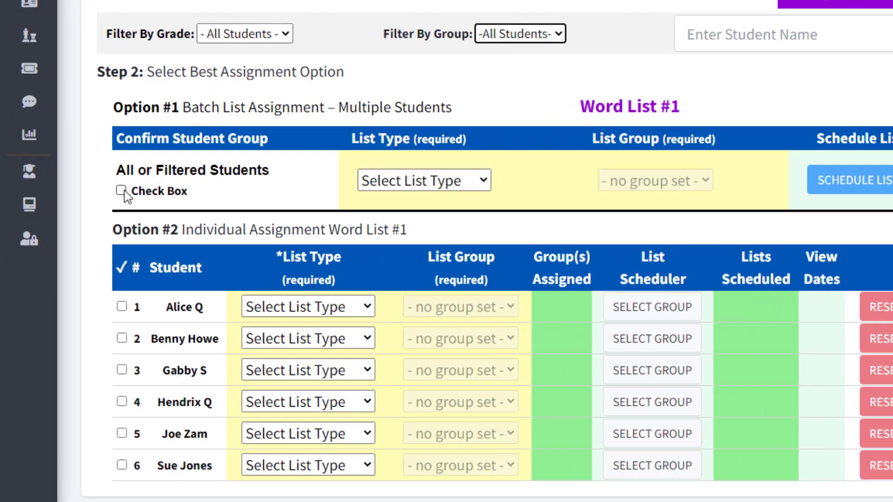
Toggle student checkboxes, ending with all six students selected via the All or Filtered Students box.
left_click(102, 239)
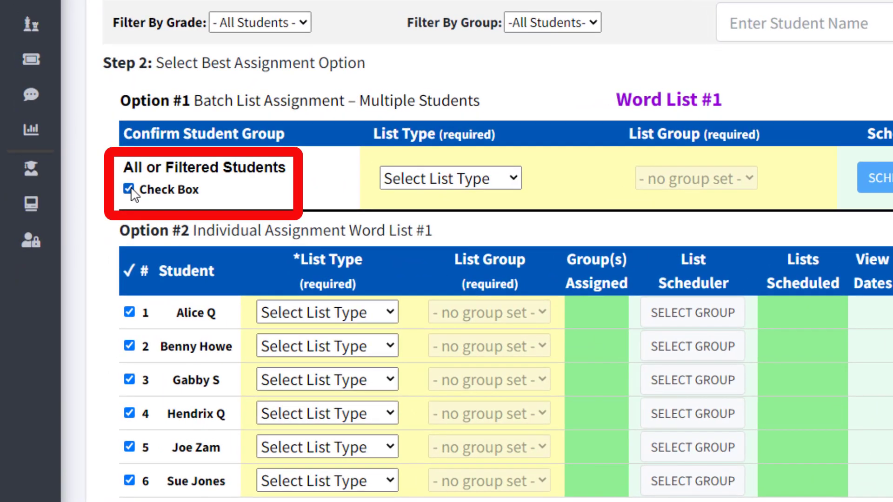
left_click(129, 189)
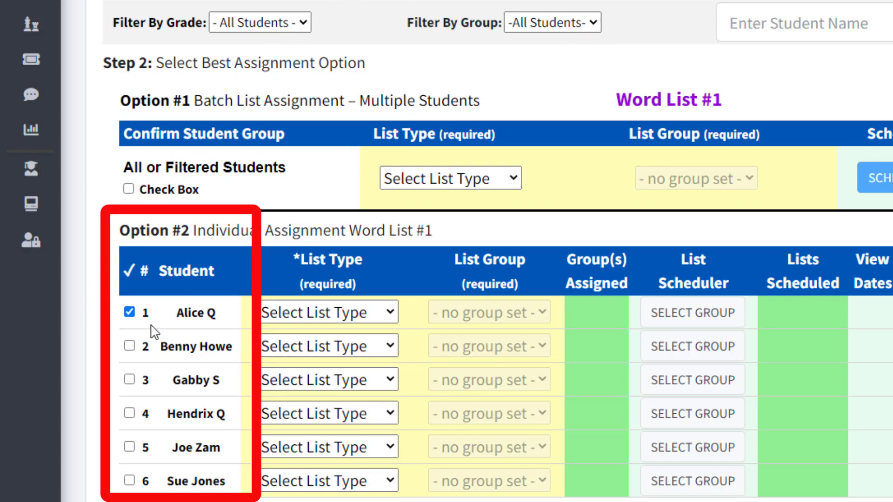
left_click(129, 380)
left_click(130, 346)
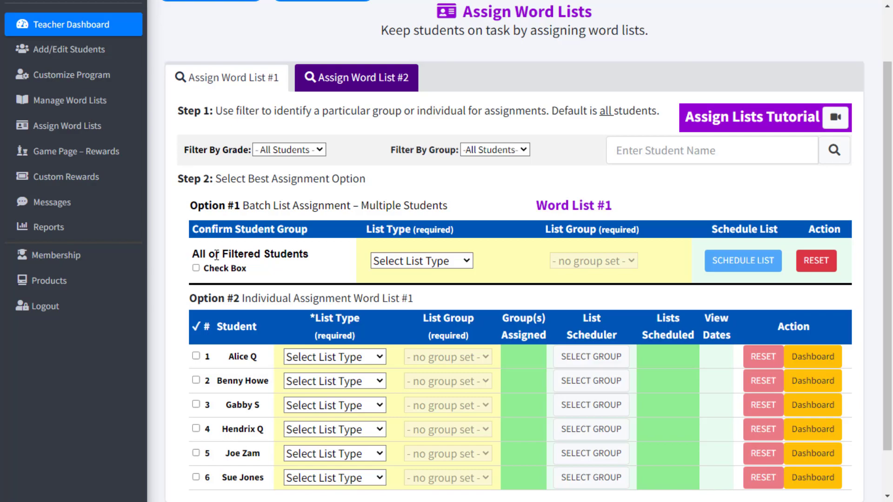
left_click(195, 268)
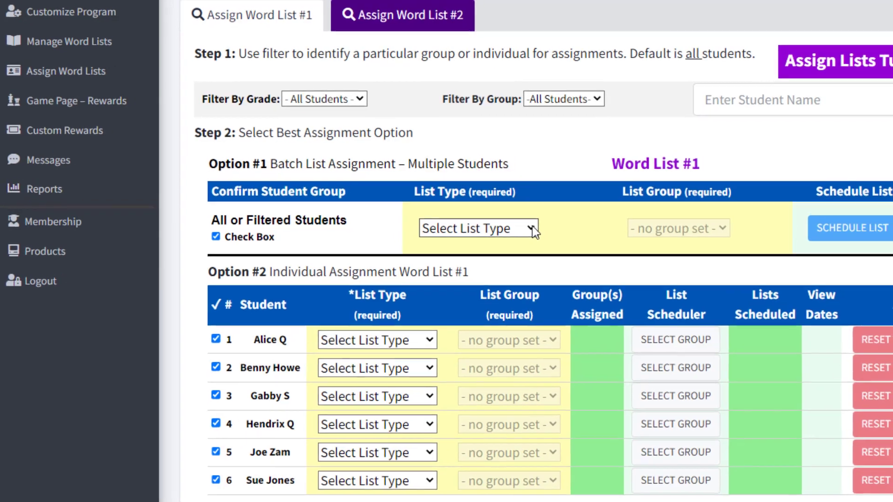
left_click(538, 224)
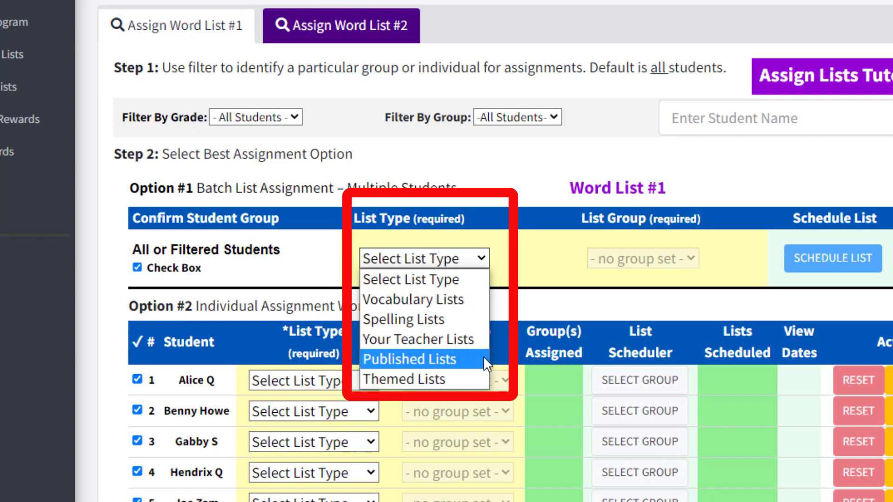
left_click(538, 187)
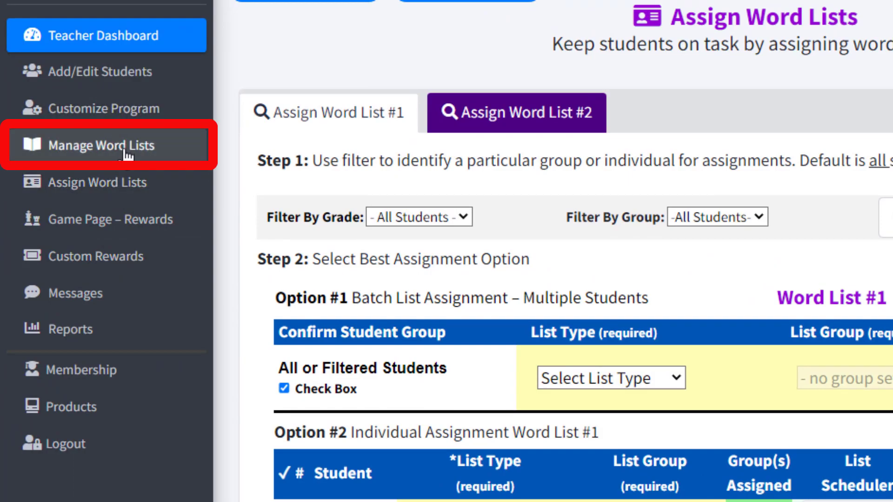
In Manage Word Lists, preview each list-type dropdown, then show Vocabulary lists by grade.
left_click(164, 158)
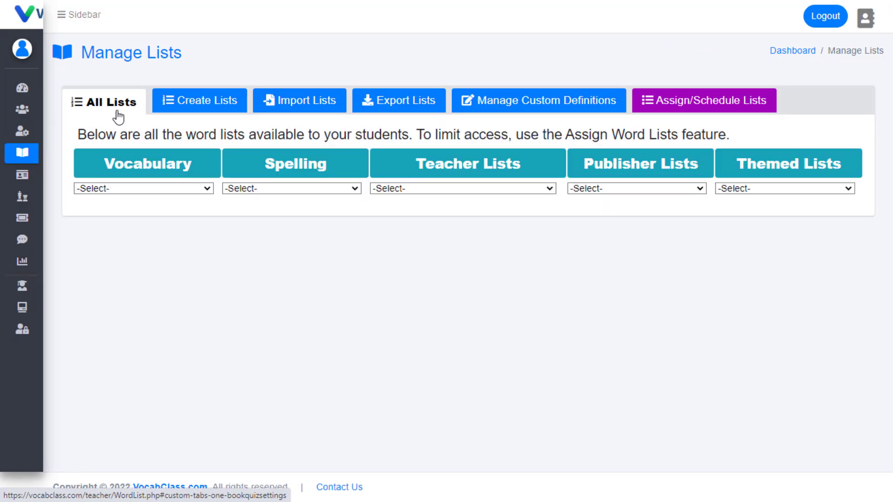
left_click(209, 190)
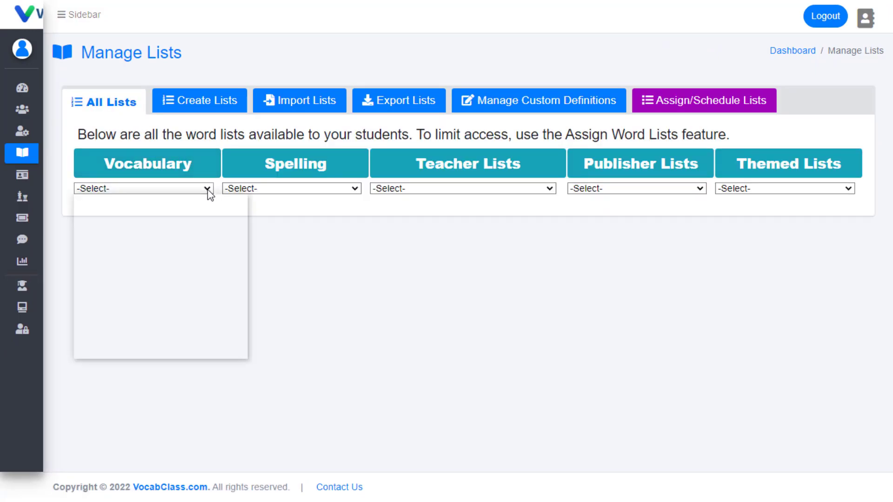
left_click(207, 189)
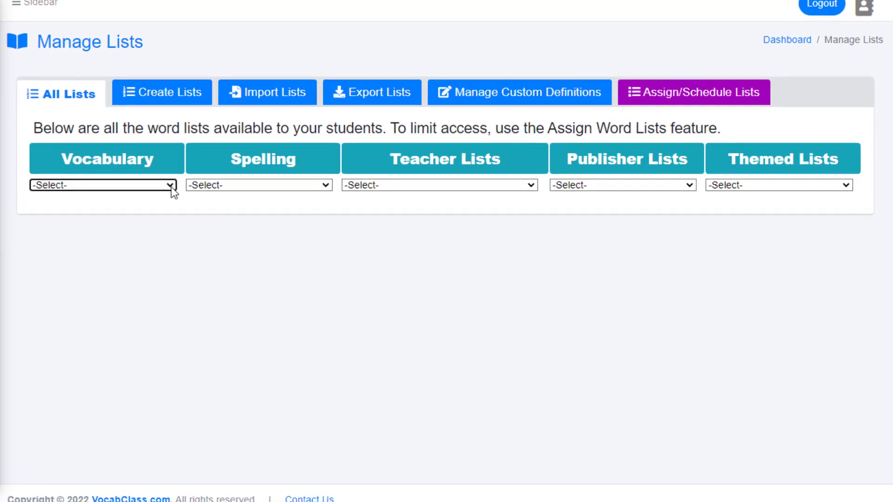
left_click(309, 186)
left_click(412, 186)
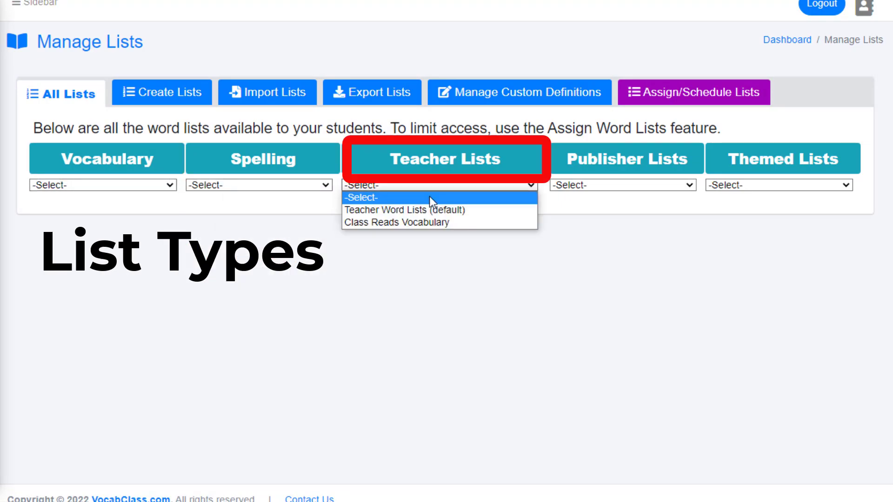
left_click(583, 185)
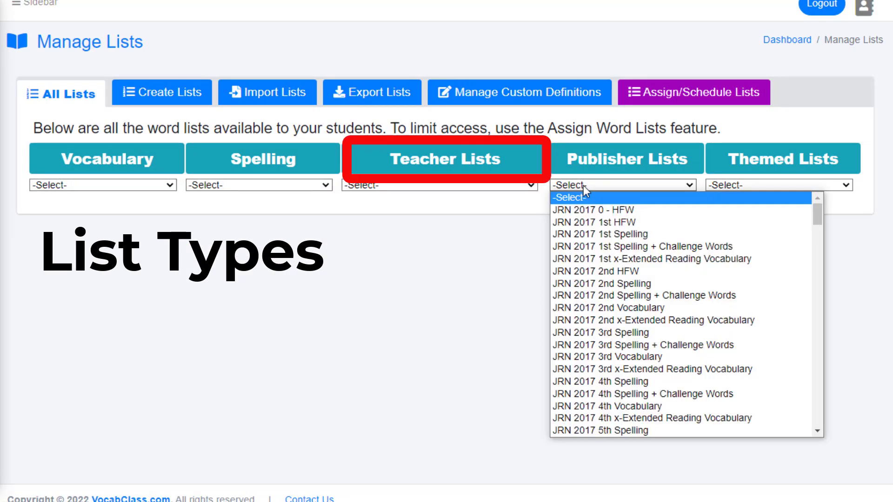
left_click(737, 183)
left_click(170, 171)
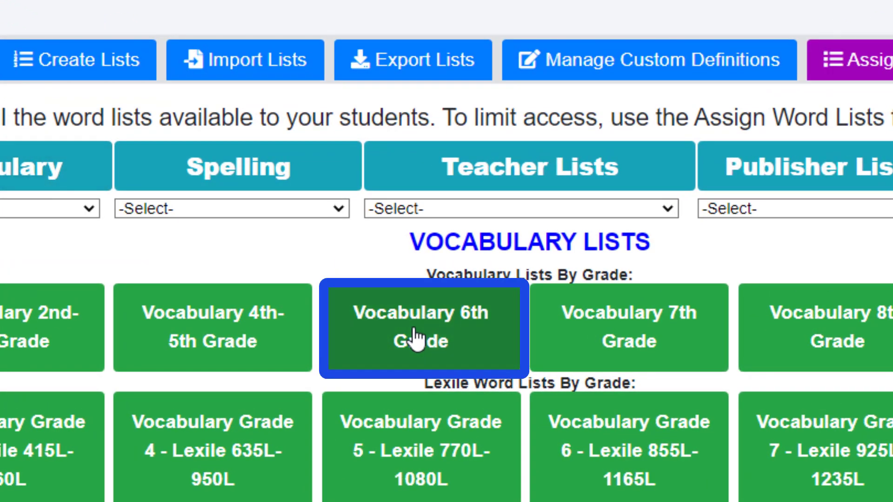
Open 6th Grade vocabulary and view the Lesson 3 word list.
left_click(387, 292)
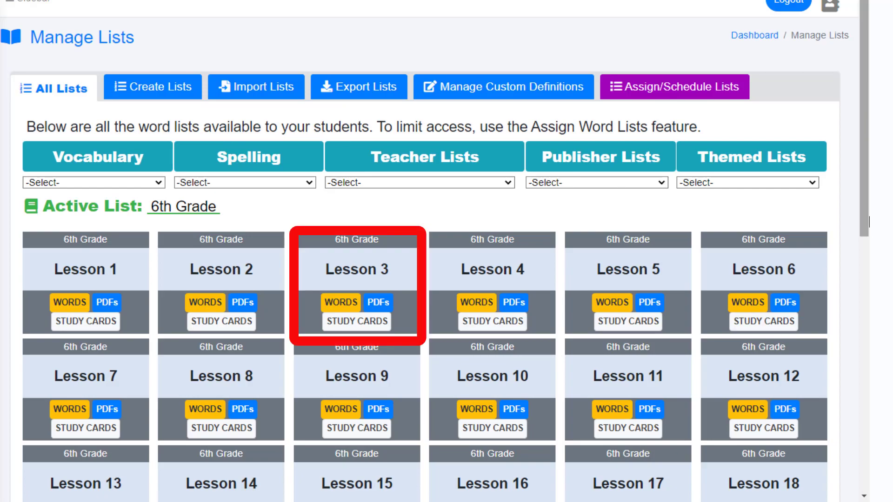
left_click(341, 303)
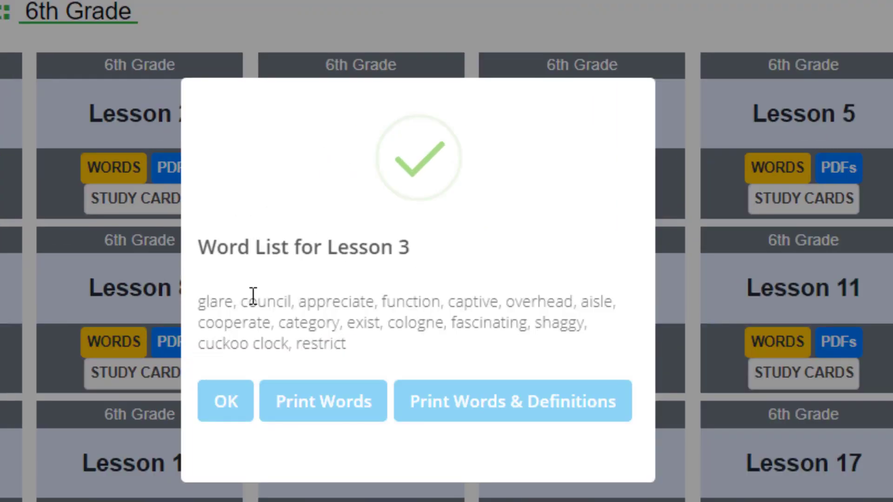
left_click_drag(236, 275, 280, 276)
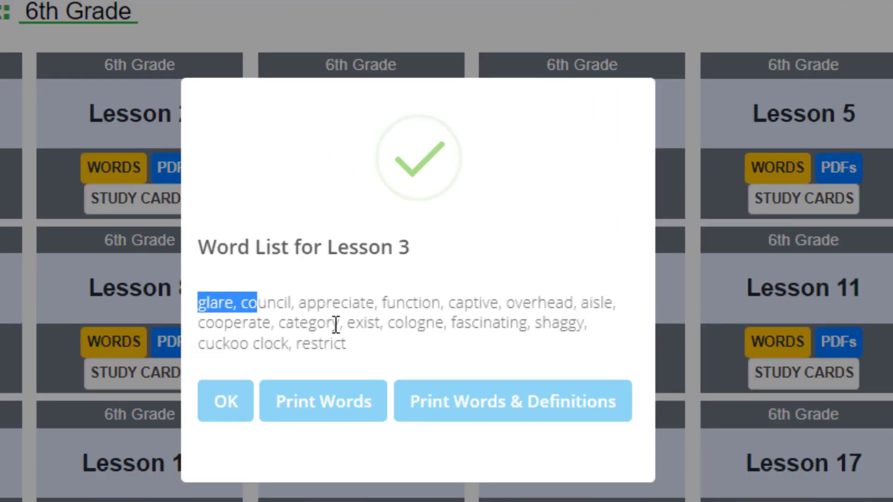
left_click(202, 307)
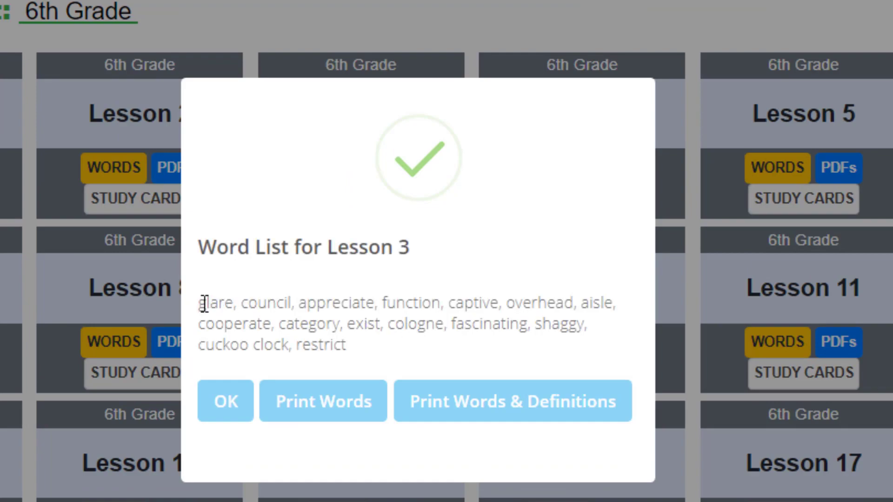
left_click_drag(203, 305, 361, 335)
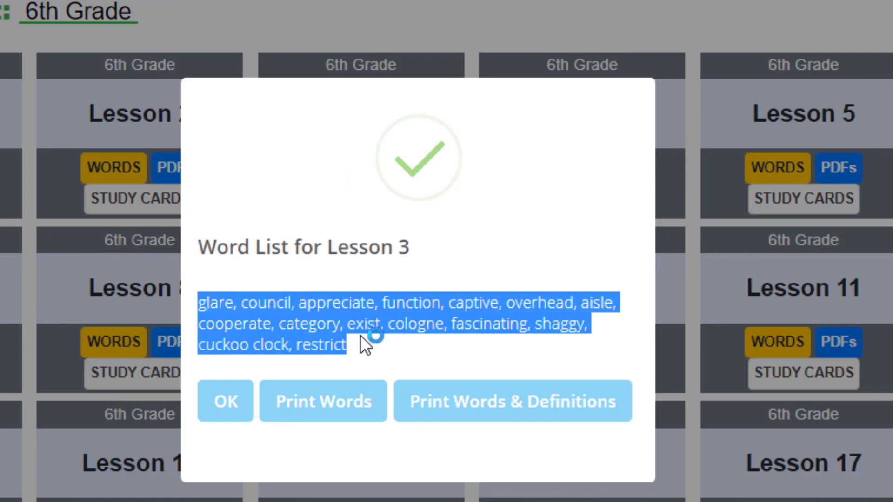
left_click(456, 348)
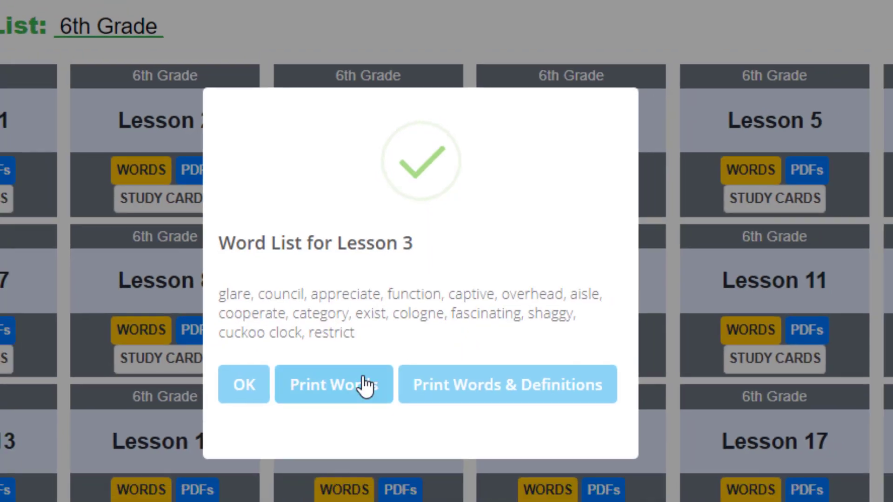
Try printing the Lesson 3 words, cancel, then view its printable PDF worksheets.
left_click(365, 386)
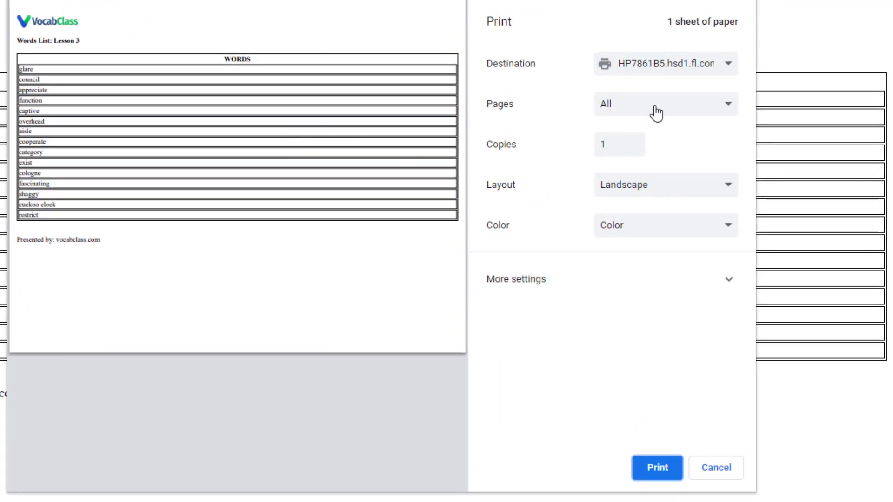
left_click(712, 469)
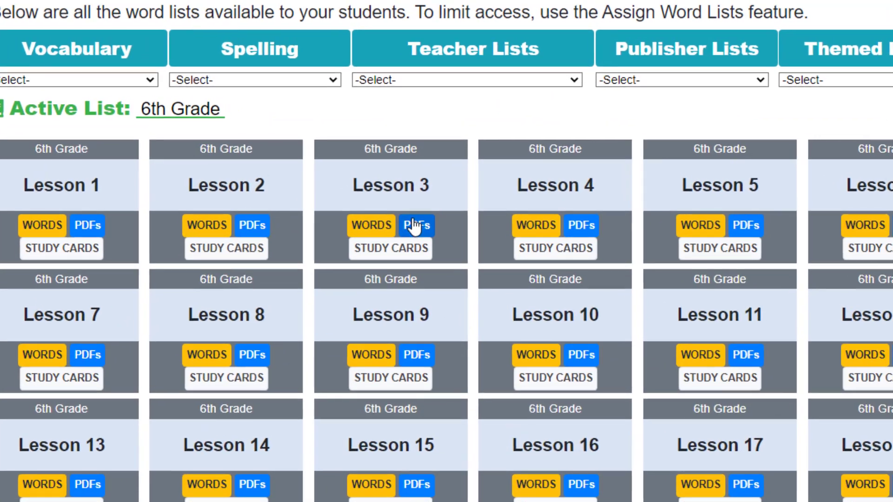
left_click(416, 227)
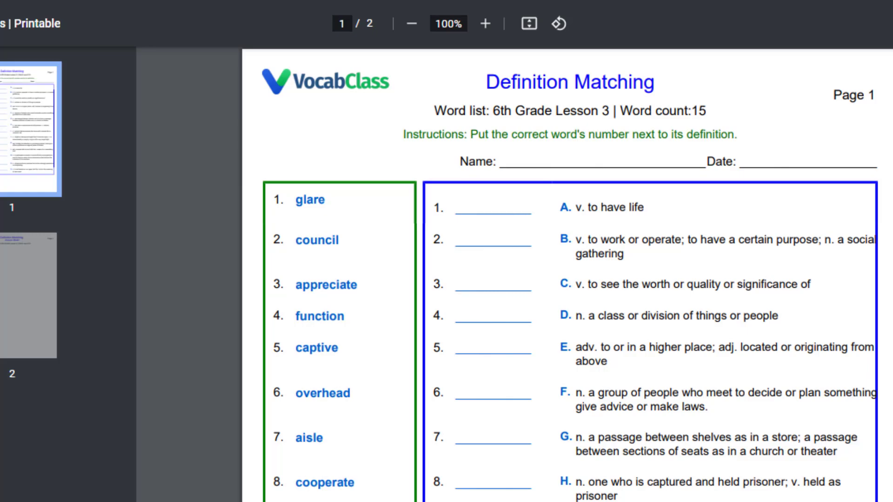
scroll(568, 274, "down", 5)
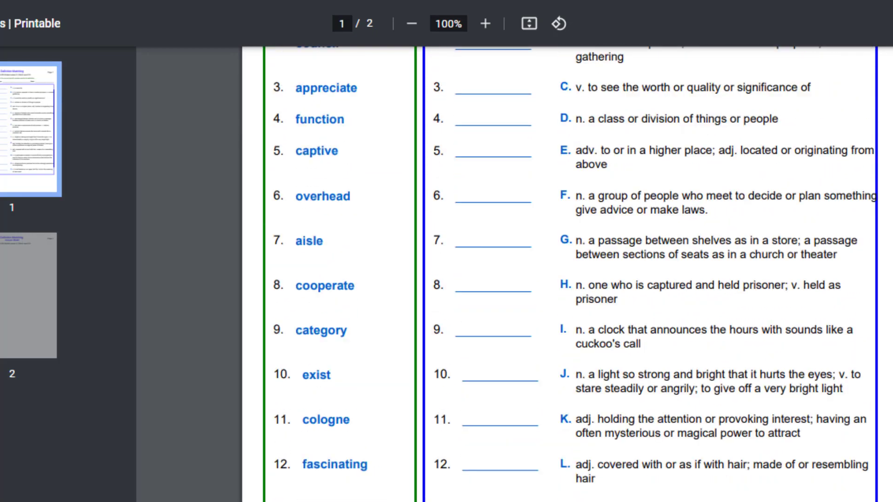
scroll(568, 275, "up", 5)
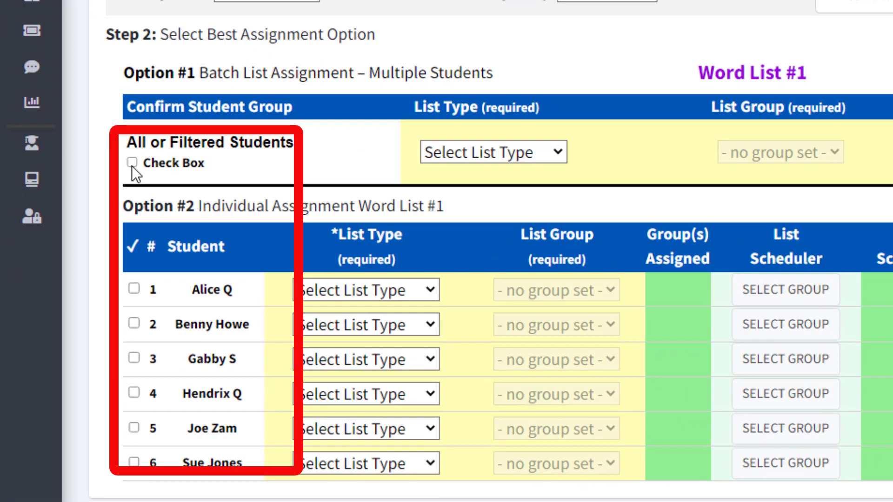
Batch-assign all students List Type Spelling Lists with group Spelling Rules 4th Grade.
left_click(133, 164)
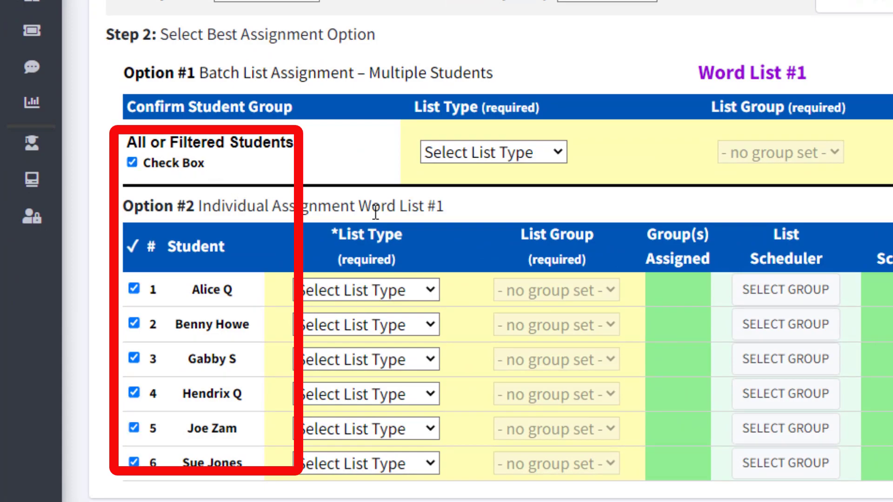
left_click(489, 158)
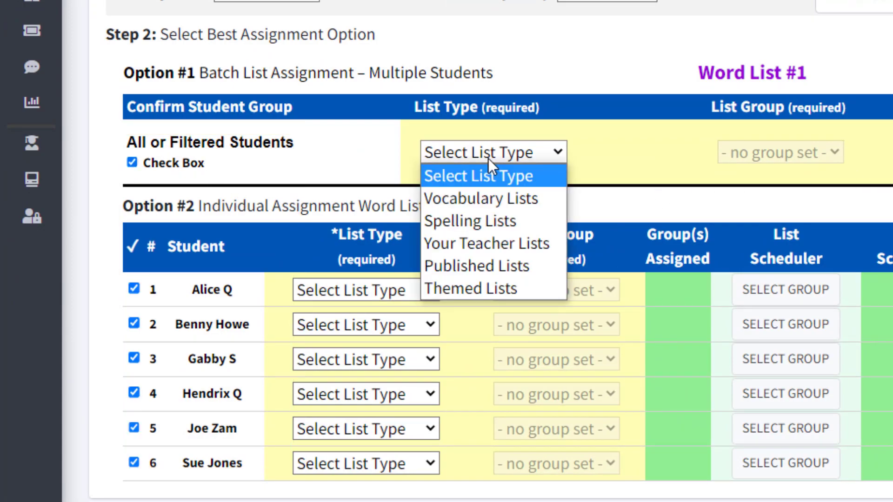
left_click(470, 220)
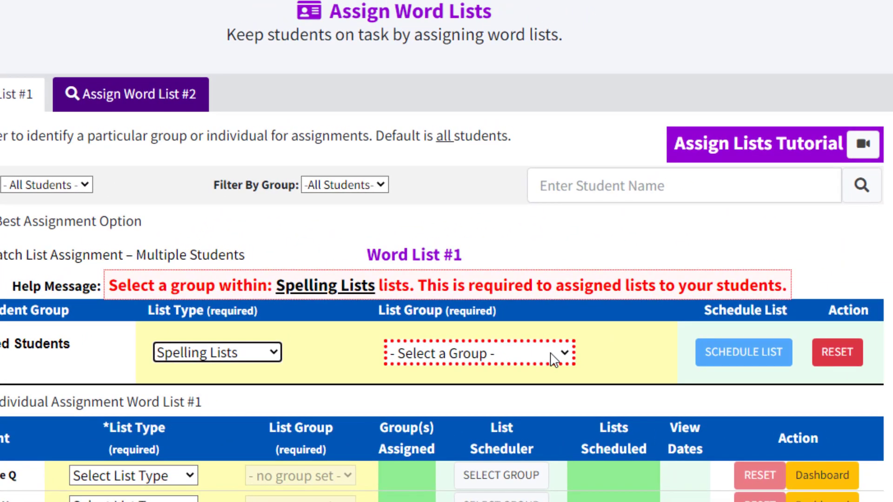
left_click(844, 195)
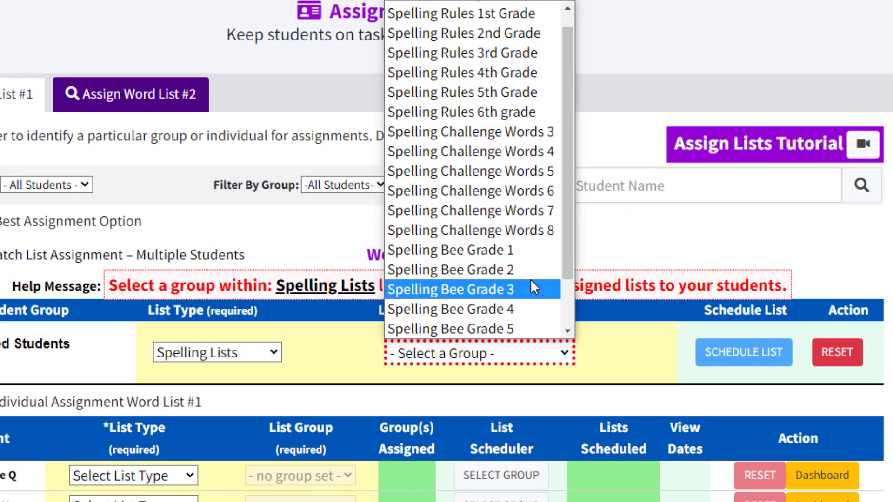
left_click(428, 75)
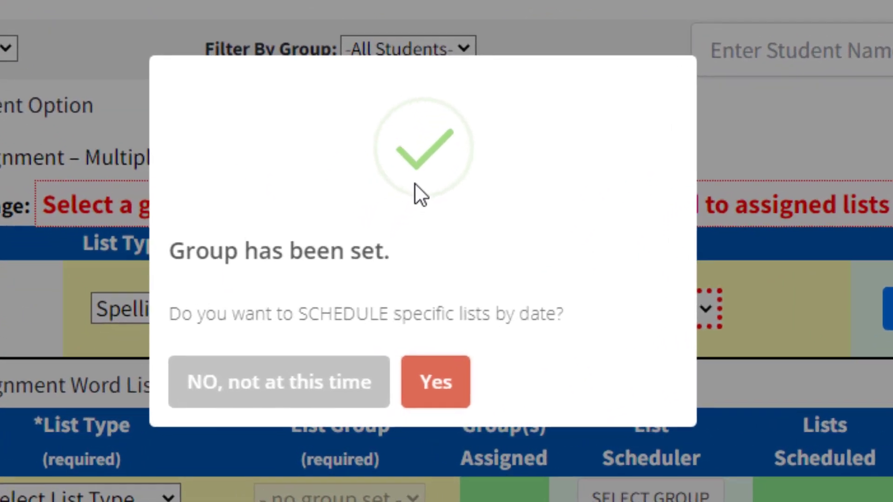
Answer Yes to scheduling the 4th Grade spelling lists by date.
left_click_drag(575, 316, 155, 325)
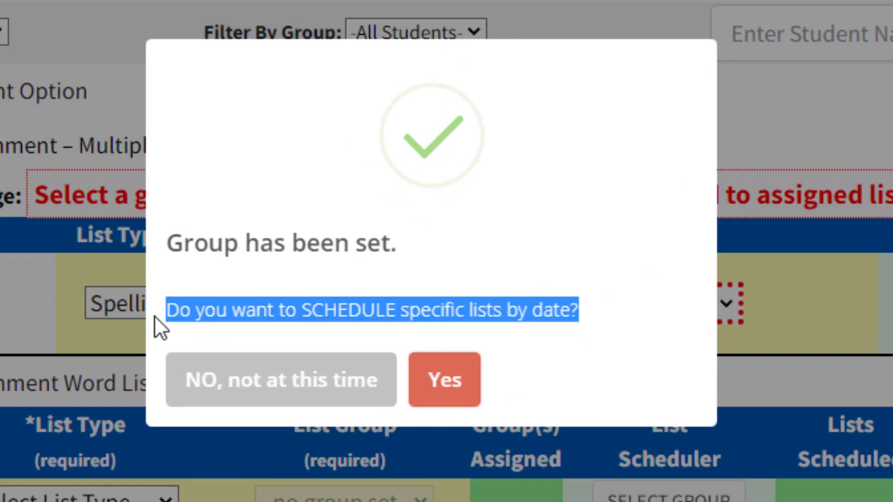
left_click(446, 381)
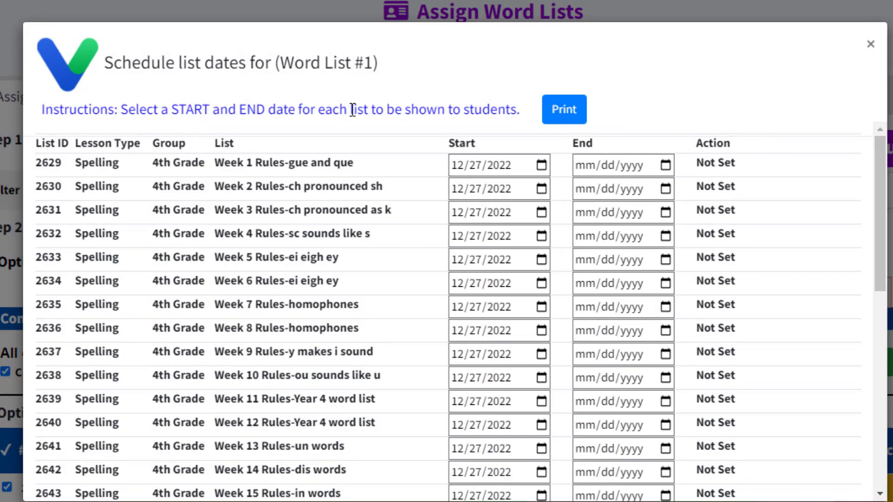
Schedule Week 1 from 12/27/2022 to 12/30/2022.
left_click_drag(889, 163, 875, 144)
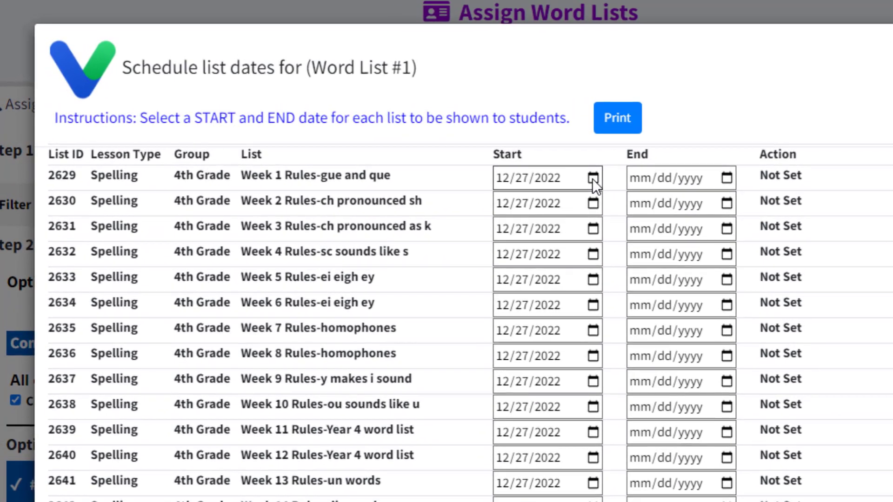
left_click(593, 179)
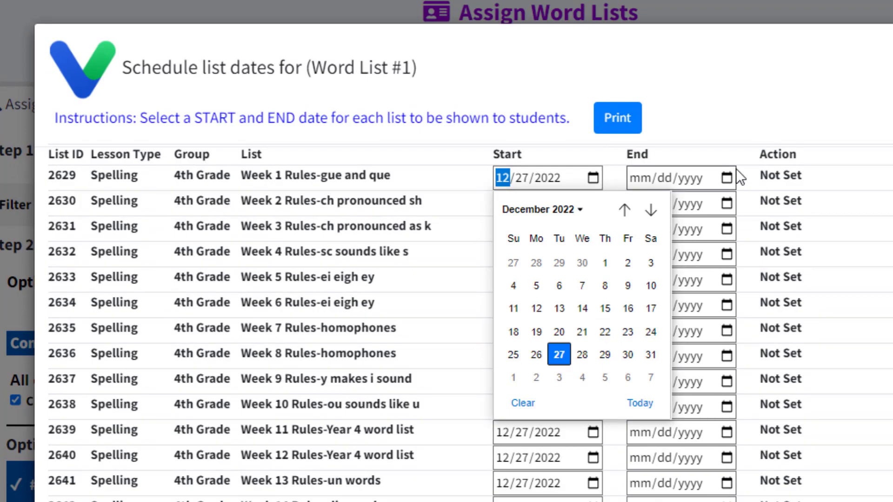
left_click(715, 131)
left_click(727, 178)
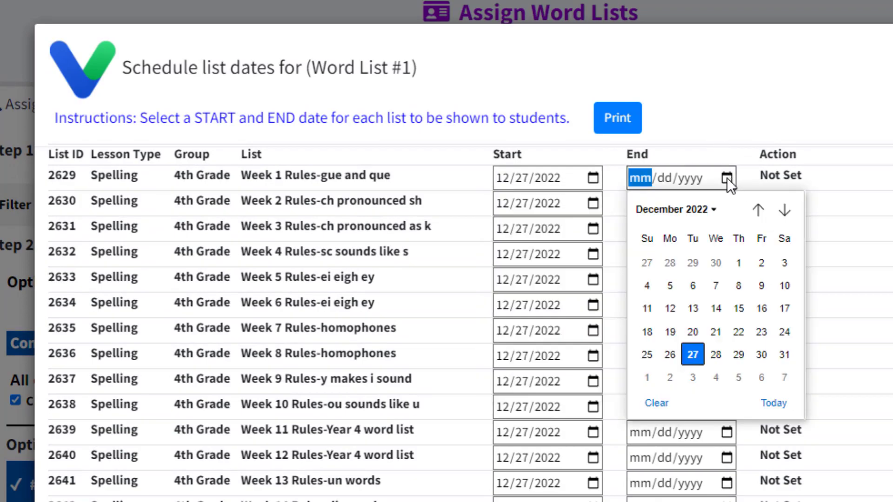
left_click(754, 359)
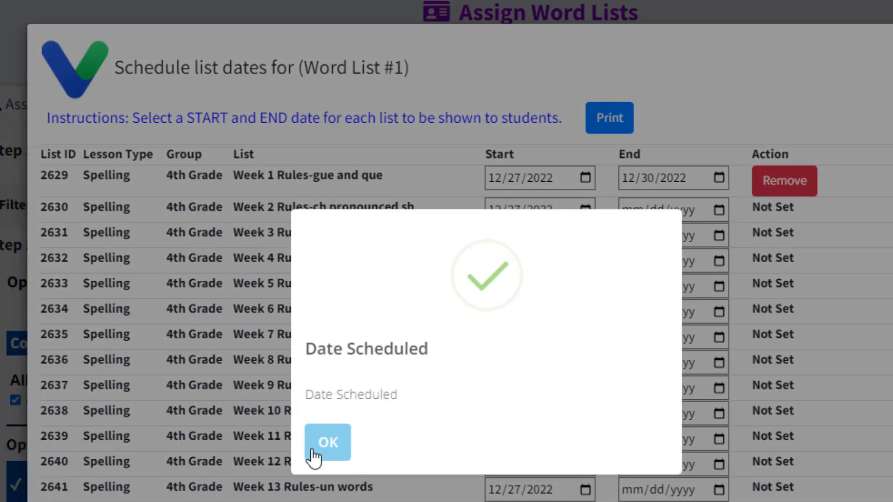
left_click(312, 451)
Schedule Week 2 from 12/31/2022 to 01/06/2023.
left_click(585, 210)
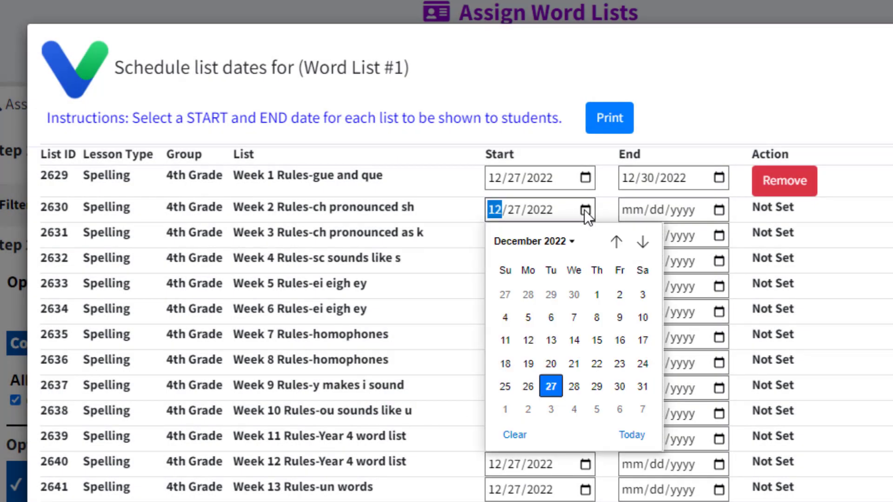
left_click(641, 386)
left_click(719, 211)
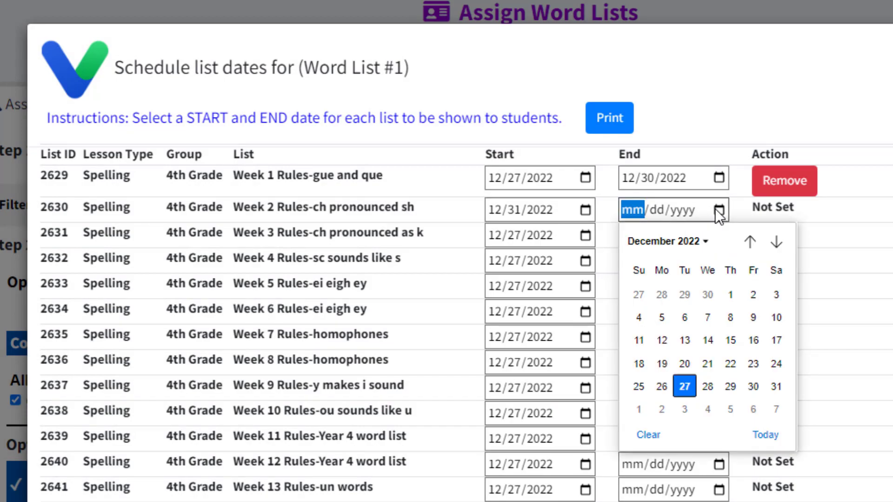
left_click(778, 242)
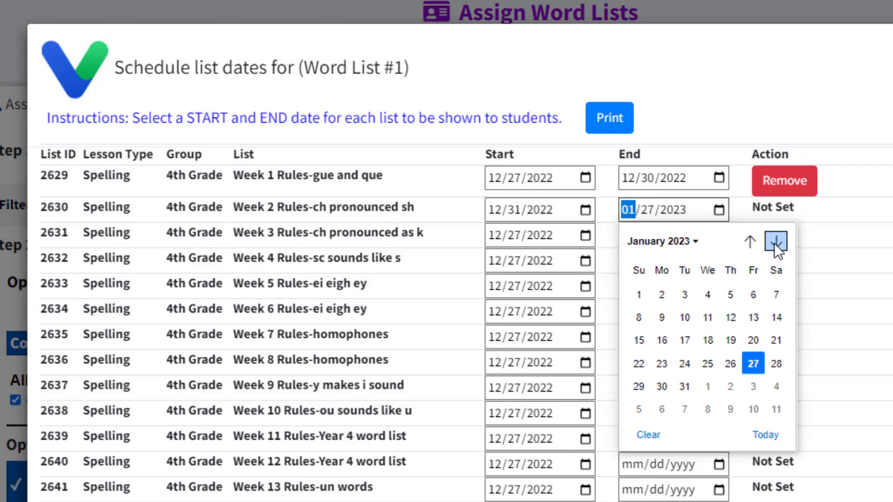
left_click(753, 294)
left_click(339, 448)
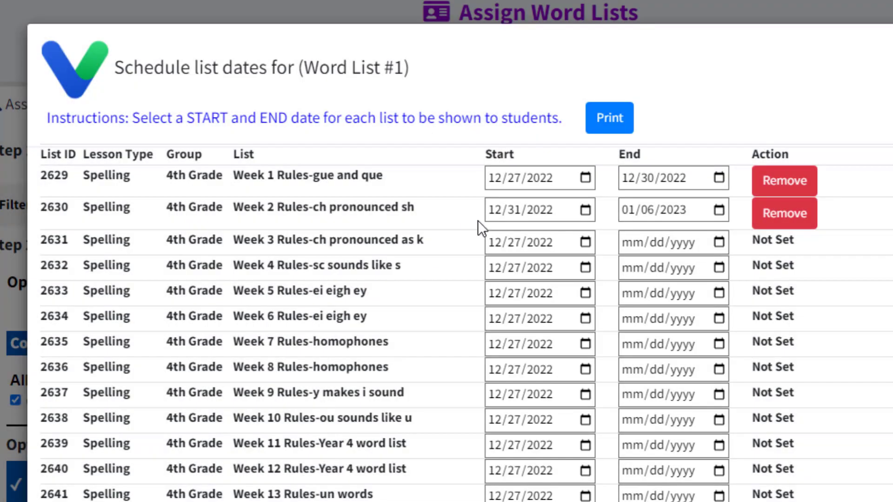
Schedule Week 3 from 01/07/2023 to 01/13/2023.
left_click_drag(167, 238, 431, 238)
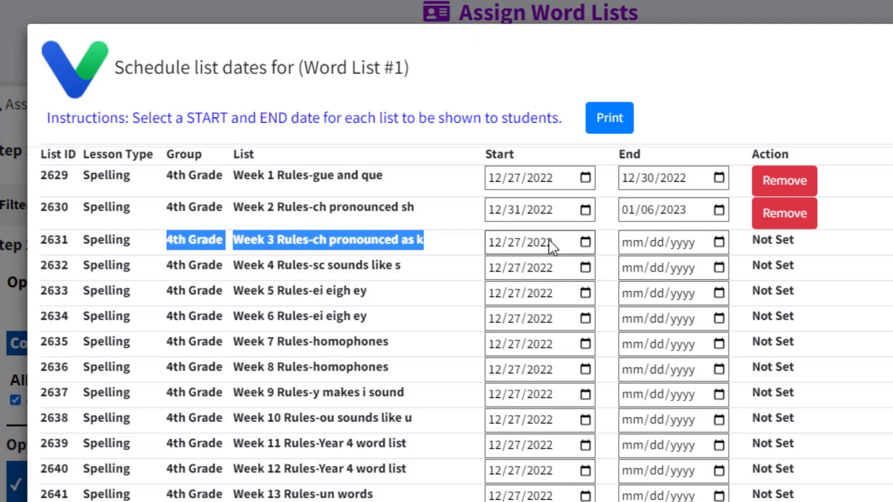
left_click(582, 241)
left_click(642, 275)
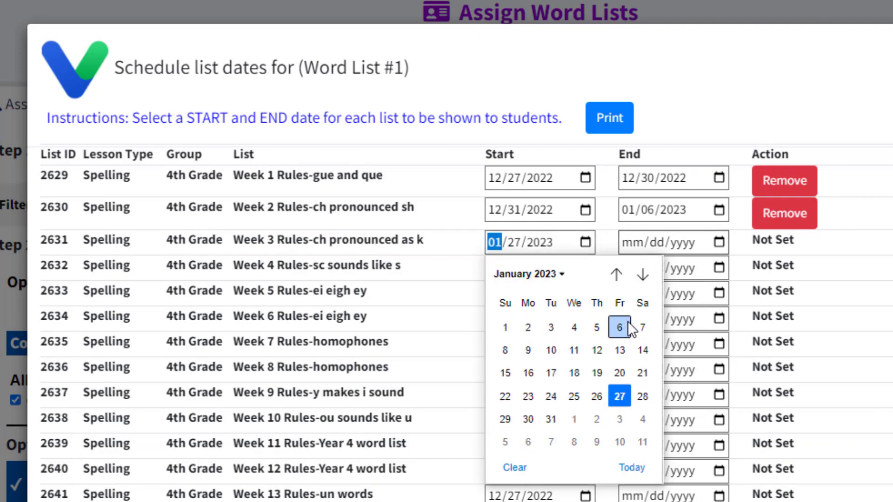
left_click(643, 327)
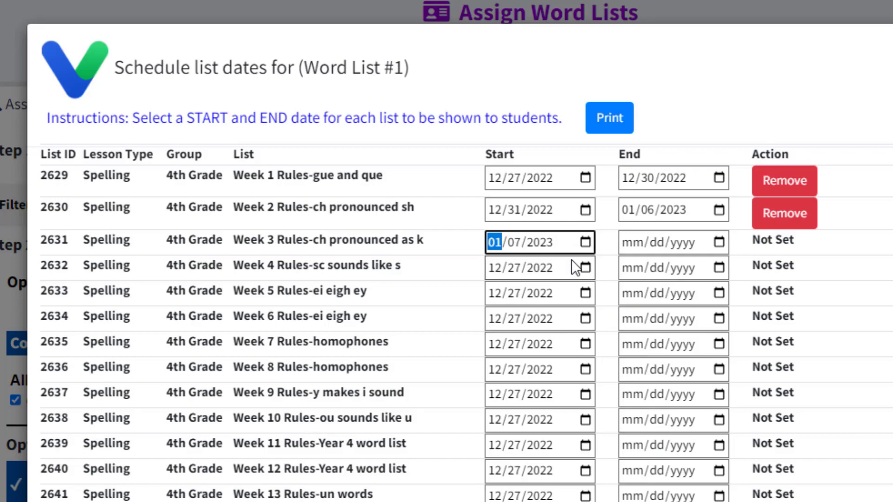
left_click(718, 242)
left_click(772, 277)
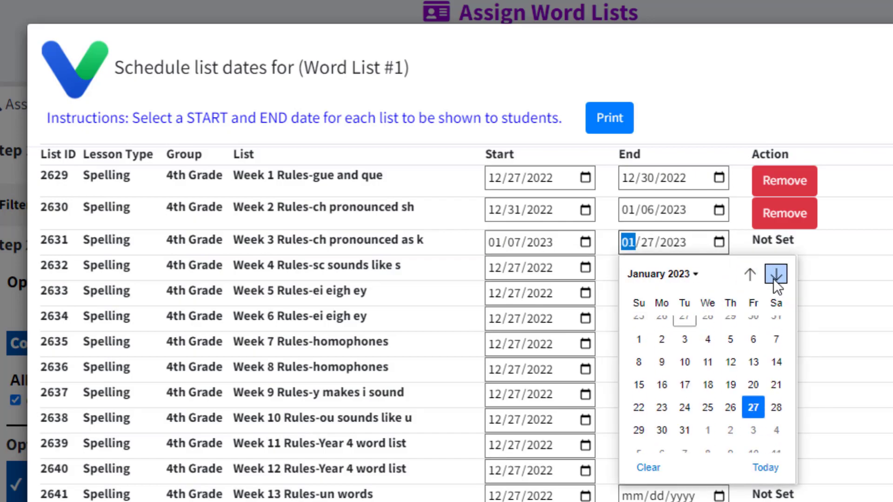
left_click(751, 348)
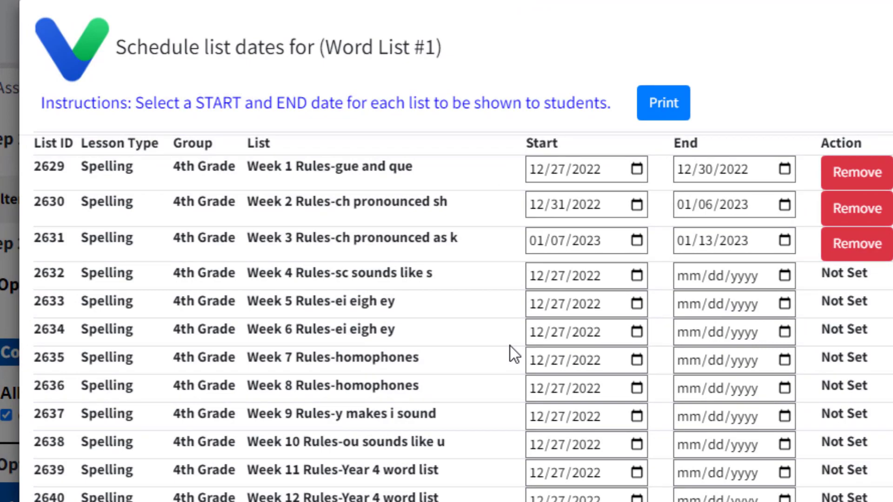
Schedule Week 4 from 01/14/2023 to 01/20/2023.
left_click(636, 275)
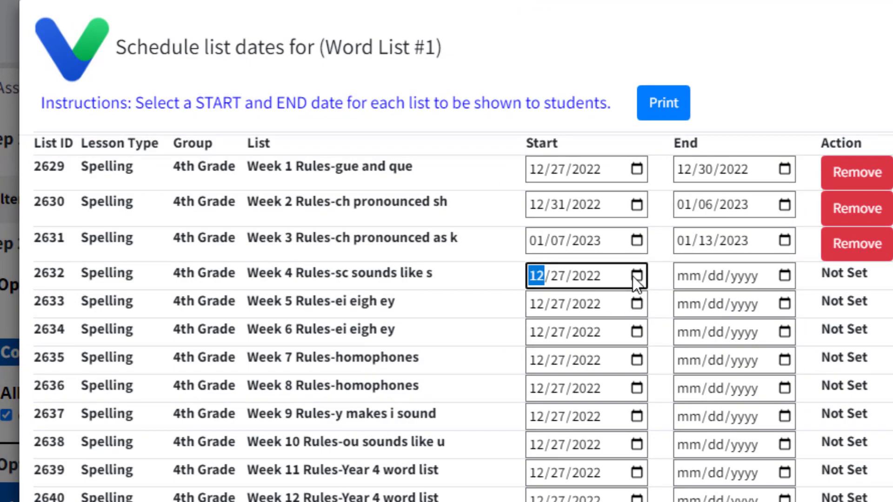
left_click(700, 311)
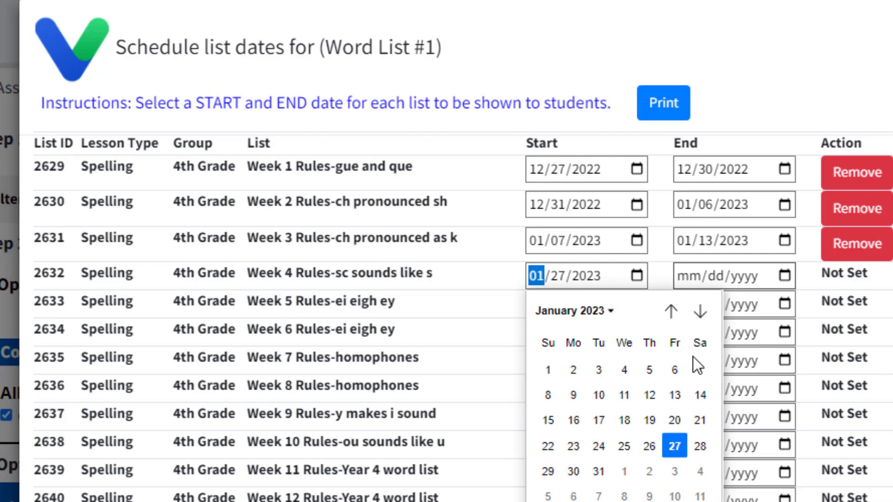
left_click(700, 395)
left_click(784, 276)
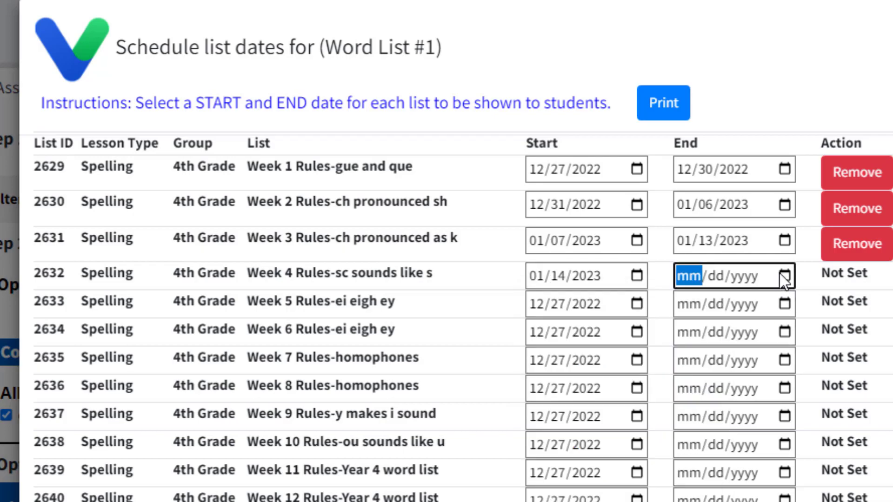
left_click(844, 313)
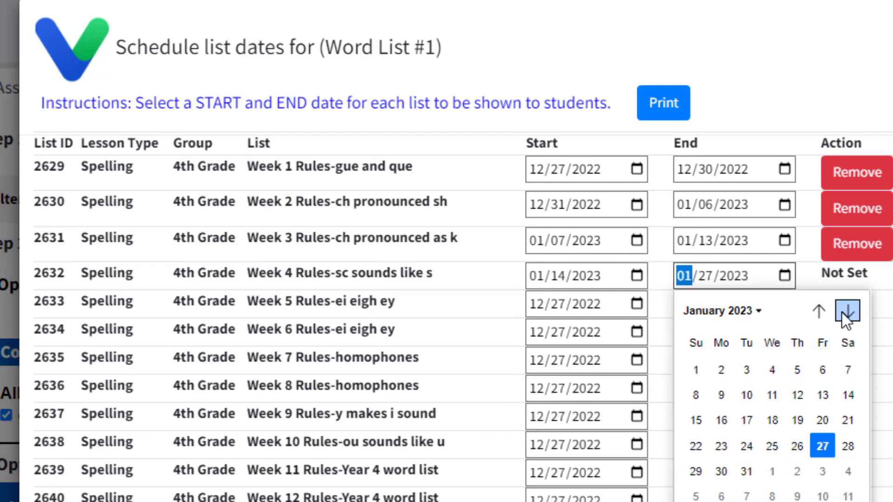
left_click(823, 420)
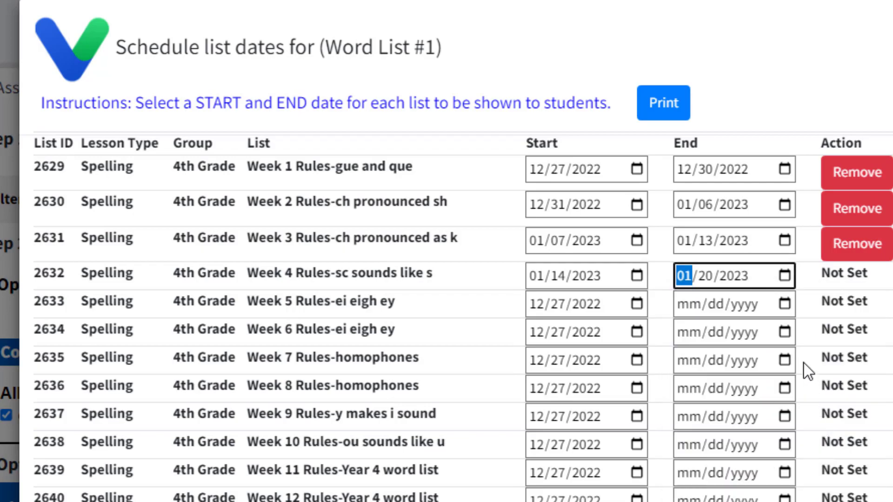
Acknowledge the last Date Scheduled confirmation to return to the Word List #1 assignment table.
left_click(364, 463)
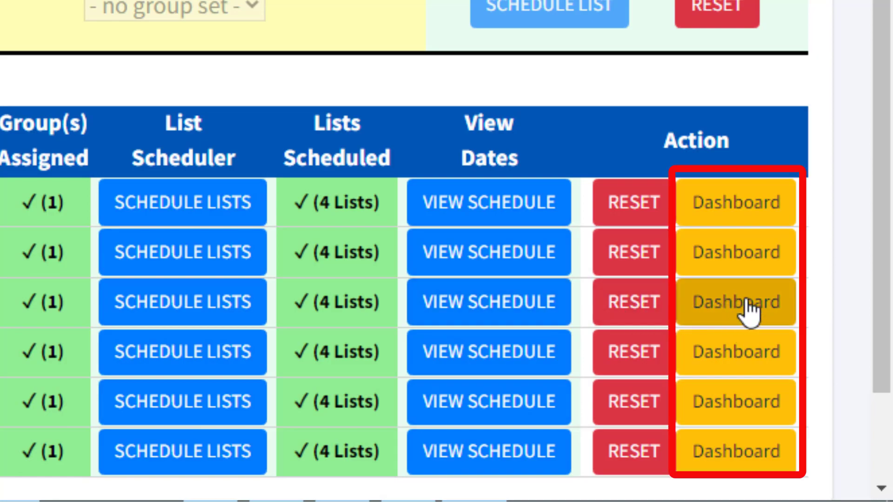
left_click(738, 315)
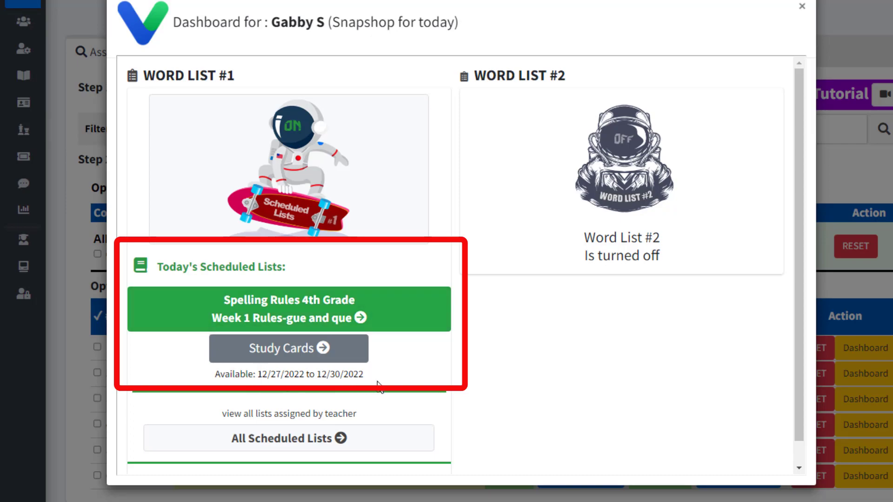
left_click_drag(364, 375, 206, 378)
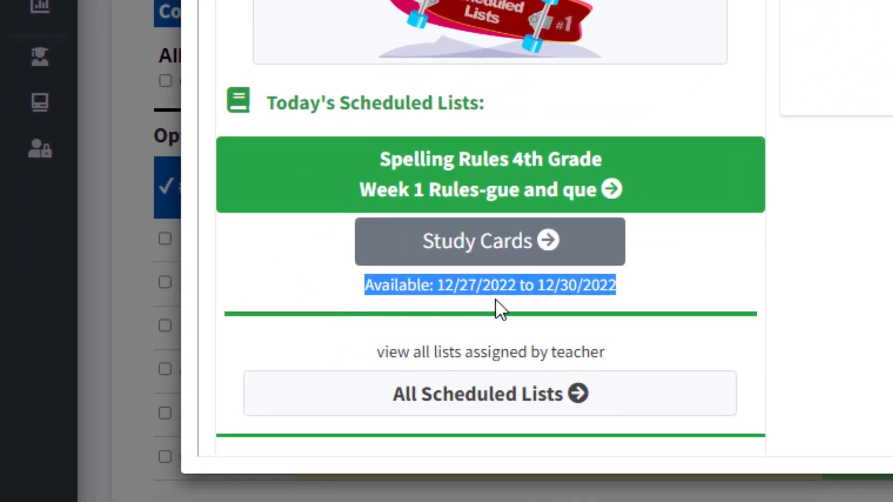
key("alt+Tab")
key("alt+Tab")
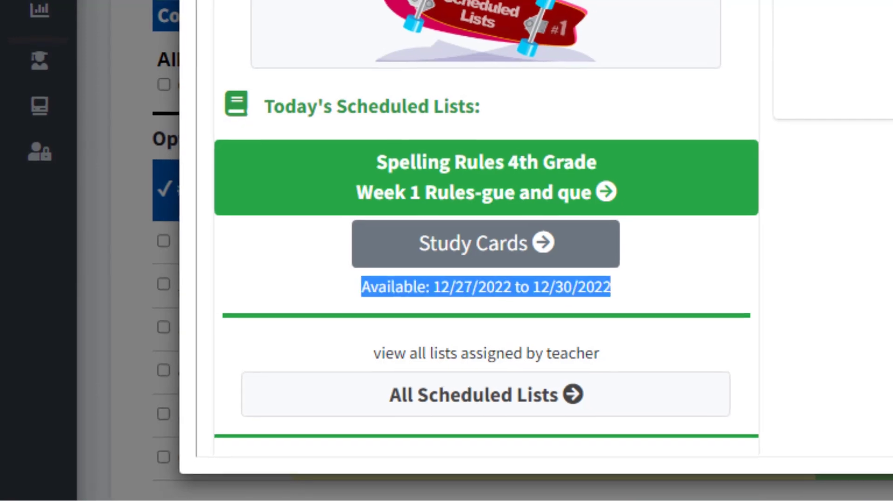
key("Escape")
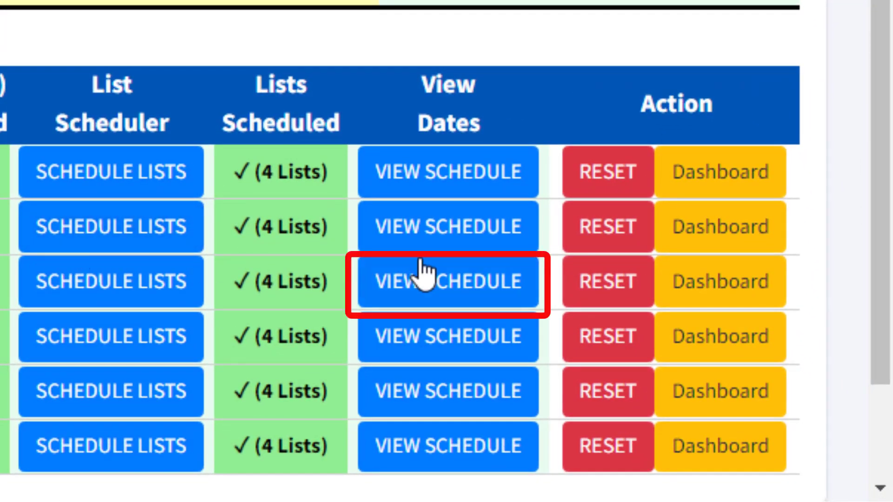
left_click(439, 288)
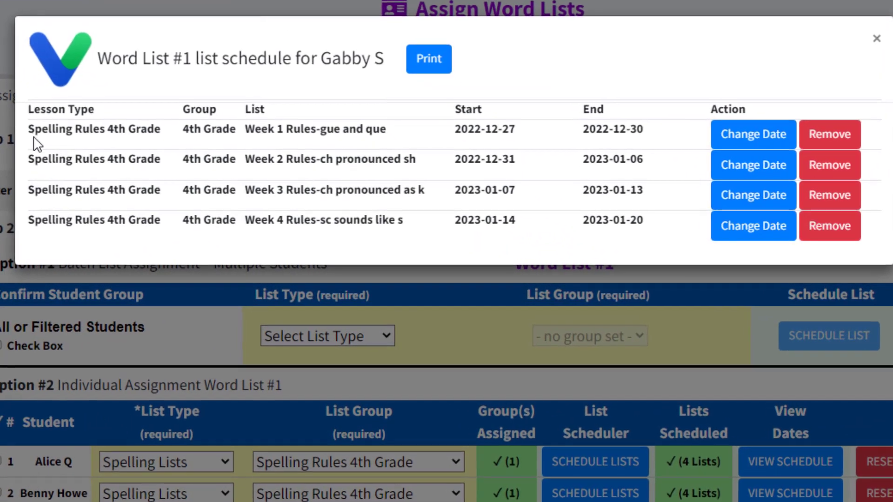
left_click_drag(29, 127, 679, 121)
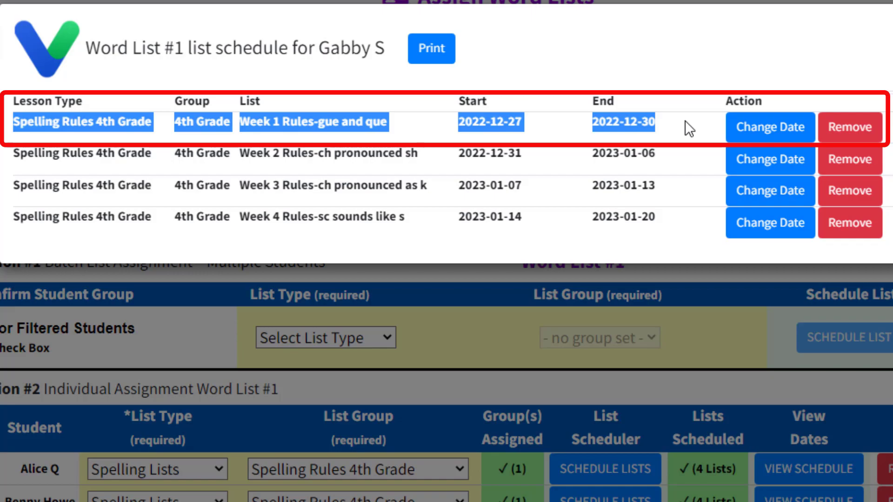
left_click(274, 13)
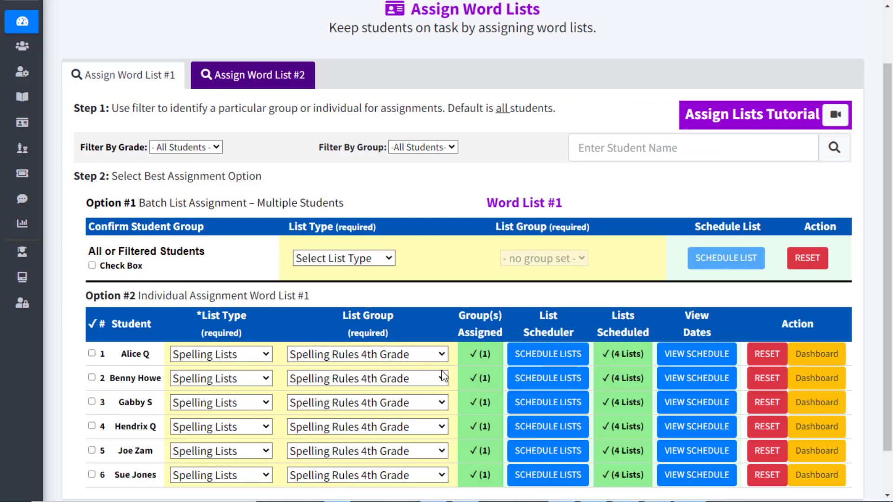
Open Add/Edit Students on the Edit/Delete/Login tab listing all six student accounts.
mouse_move(12, 376)
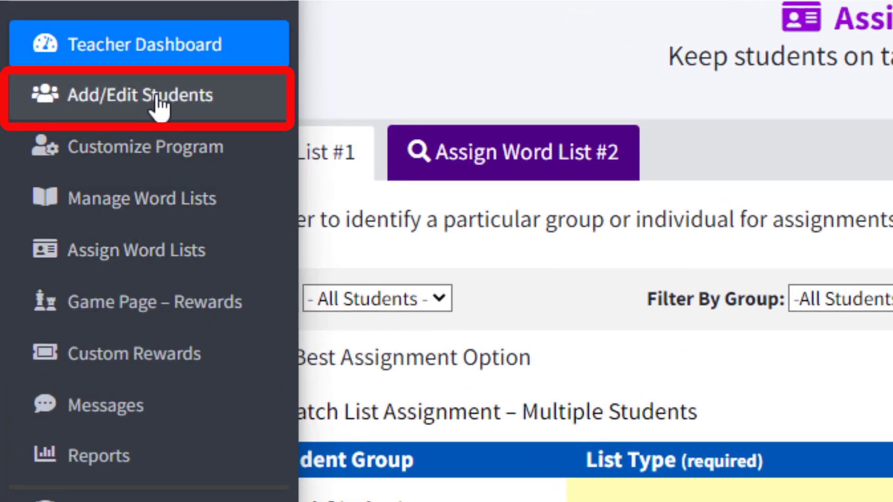
left_click(158, 103)
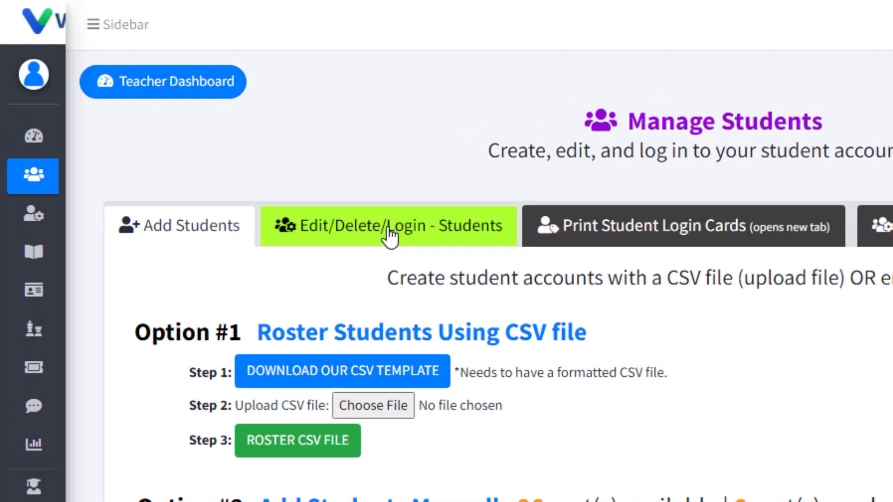
left_click(390, 235)
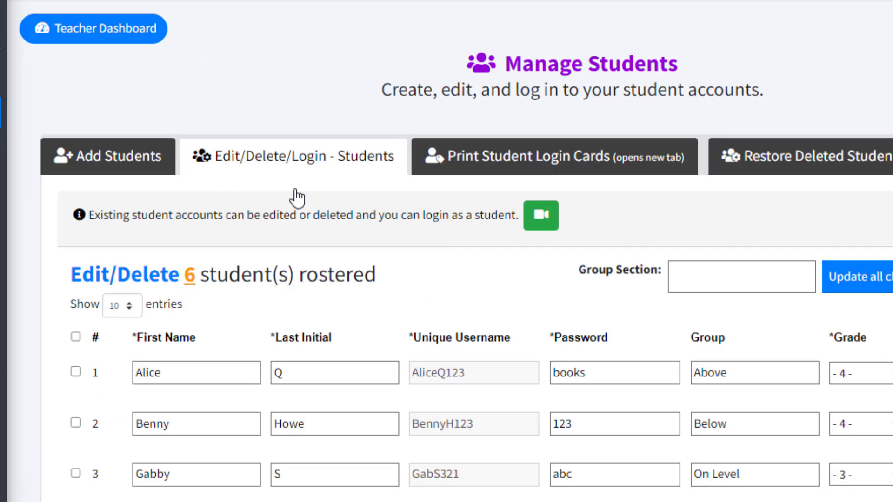
scroll(202, 161, "down", 3)
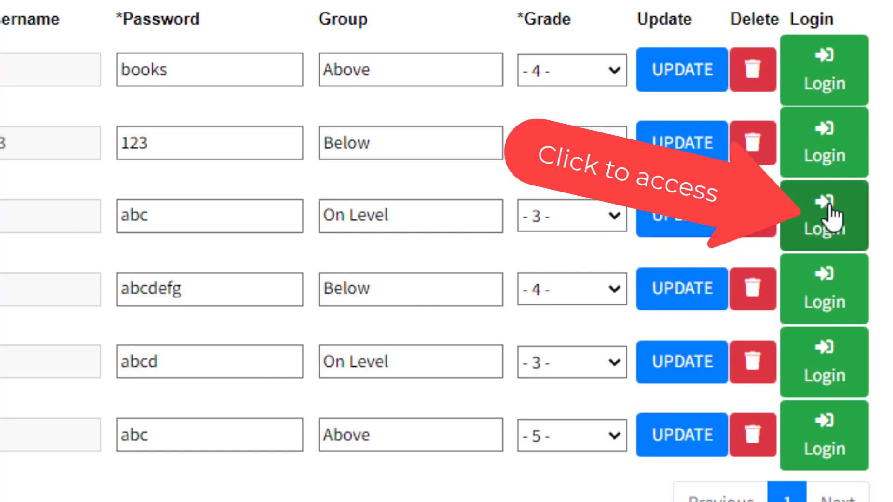
Log in as the third student to see her scheduled Week 1 spelling list, then return to Word List #1.
left_click(851, 235)
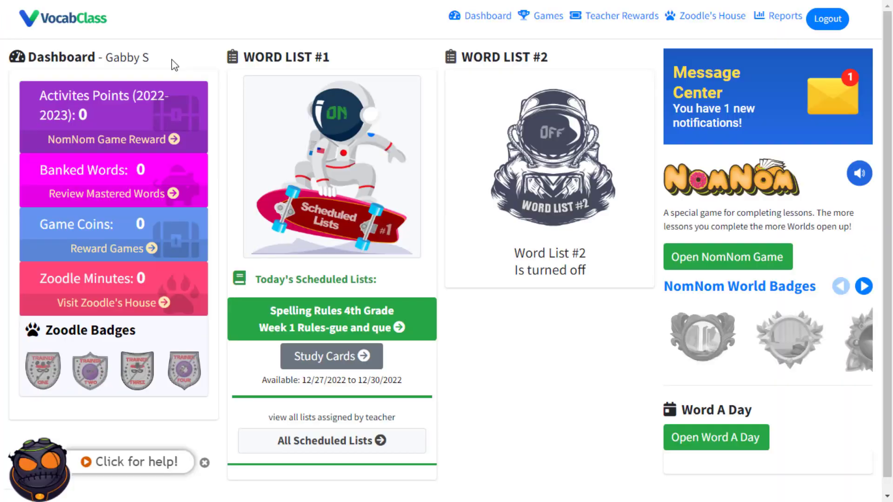
triple_click(153, 60)
left_click(176, 58)
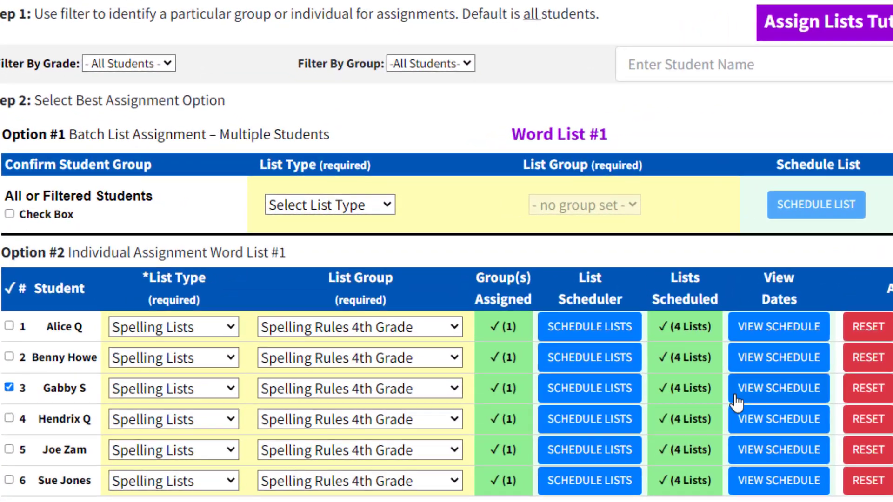
Review the third student's Word List #1 schedule showing the Week 1 dates.
left_click(672, 364)
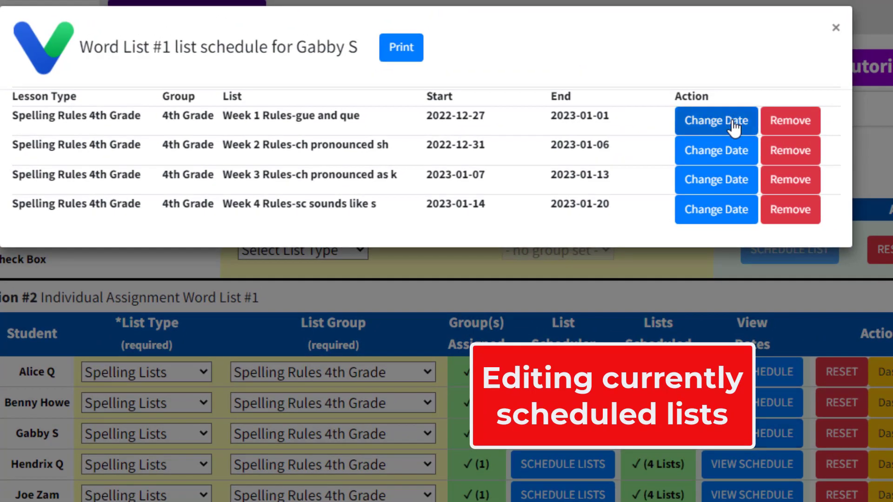
left_click(734, 122)
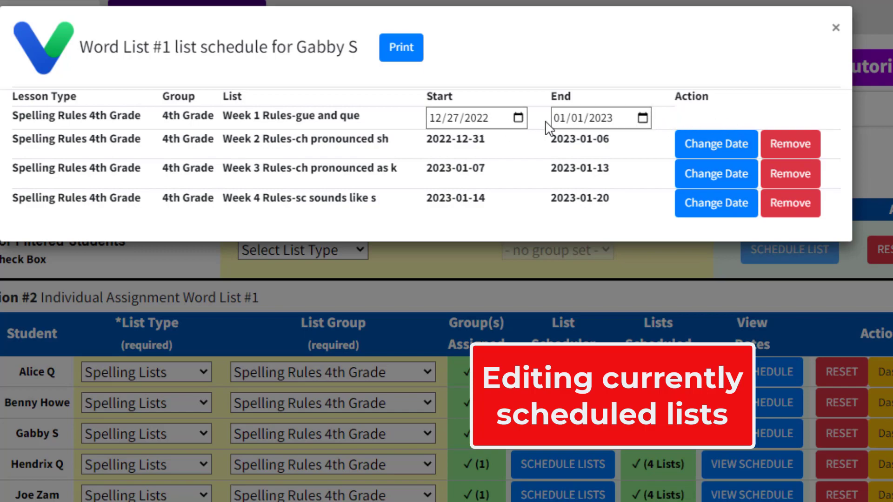
left_click(834, 31)
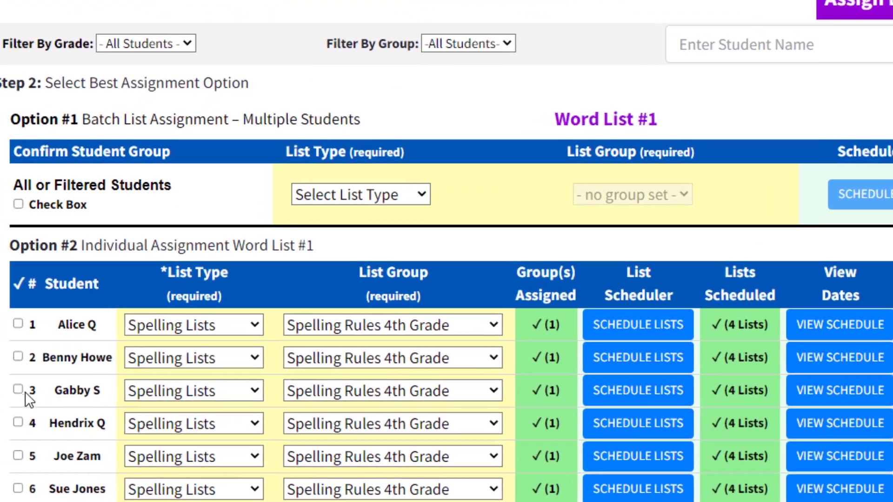
Schedule Week 5 Rules-ei eigh ey for the third student from 01/21/2023 to 02/03/2023.
left_click(26, 405)
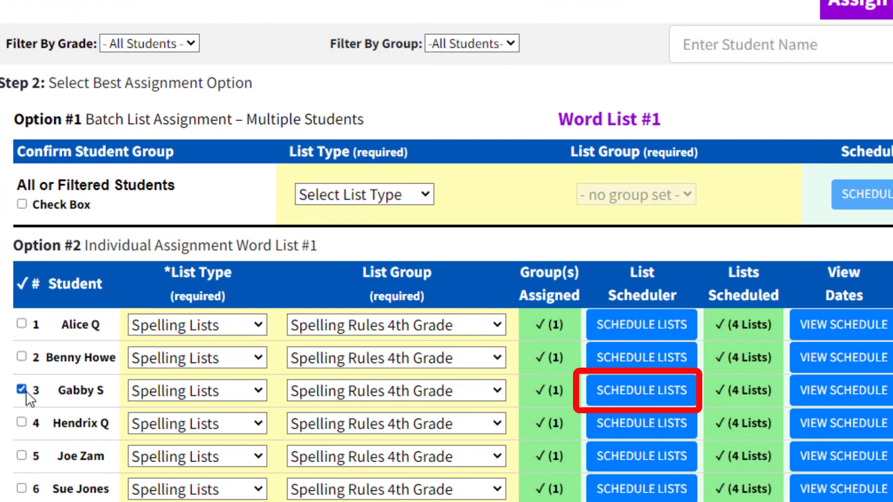
left_click(622, 393)
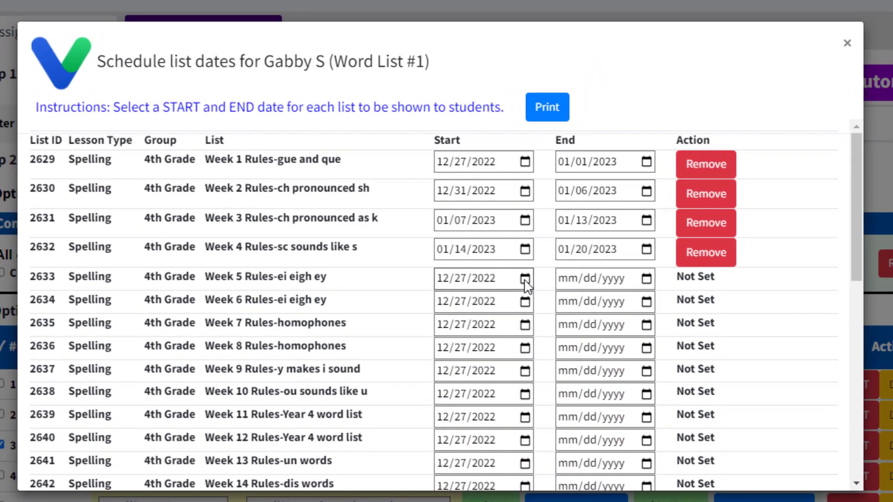
left_click(524, 280)
left_click(577, 308)
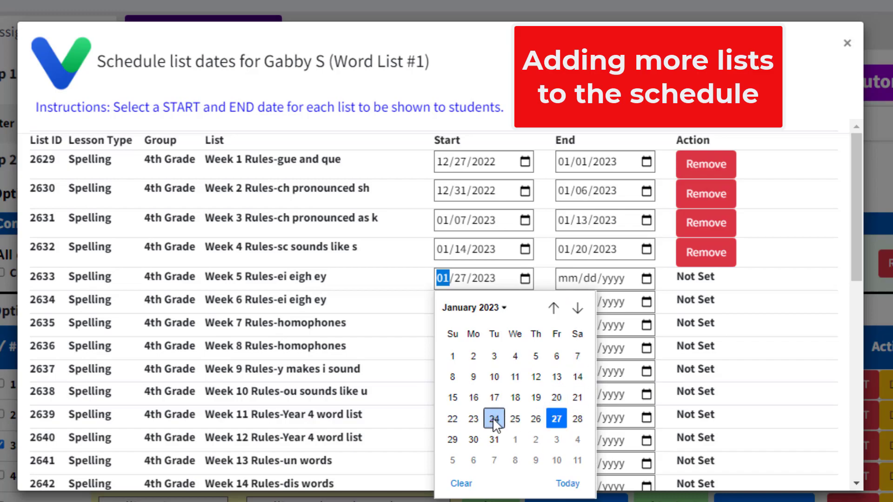
left_click(577, 397)
left_click(630, 282)
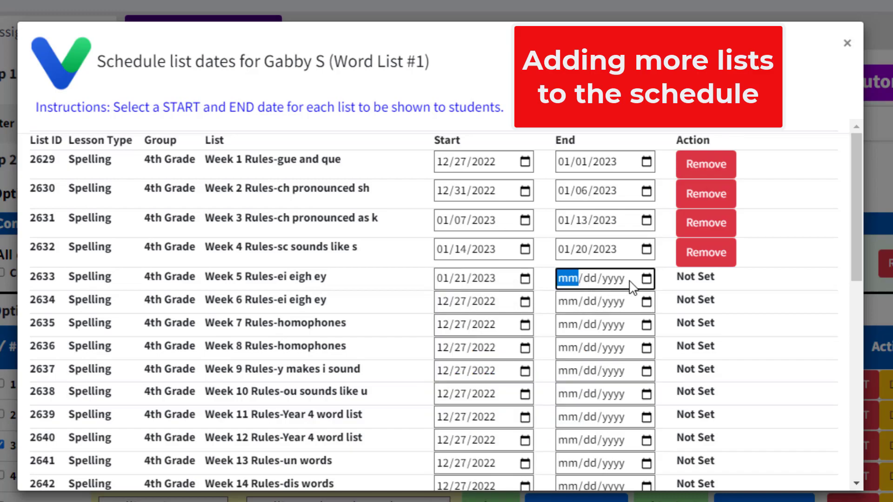
left_click(647, 279)
left_click(676, 439)
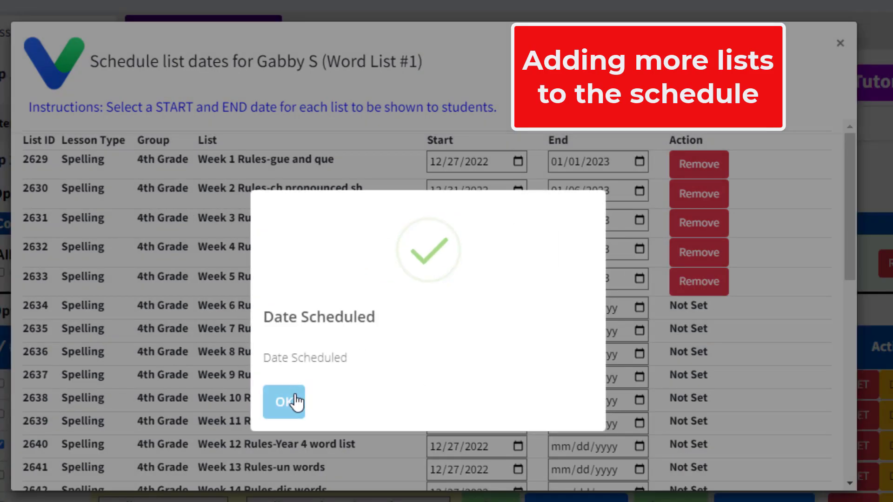
left_click(296, 402)
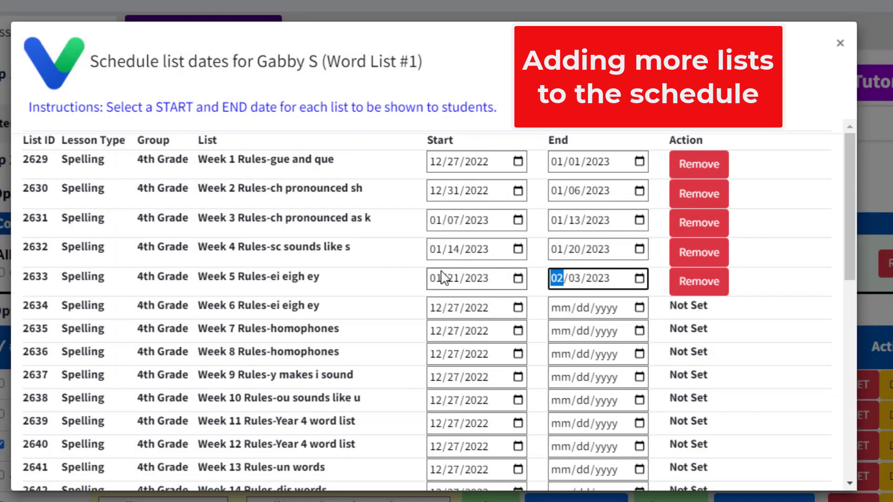
left_click(841, 45)
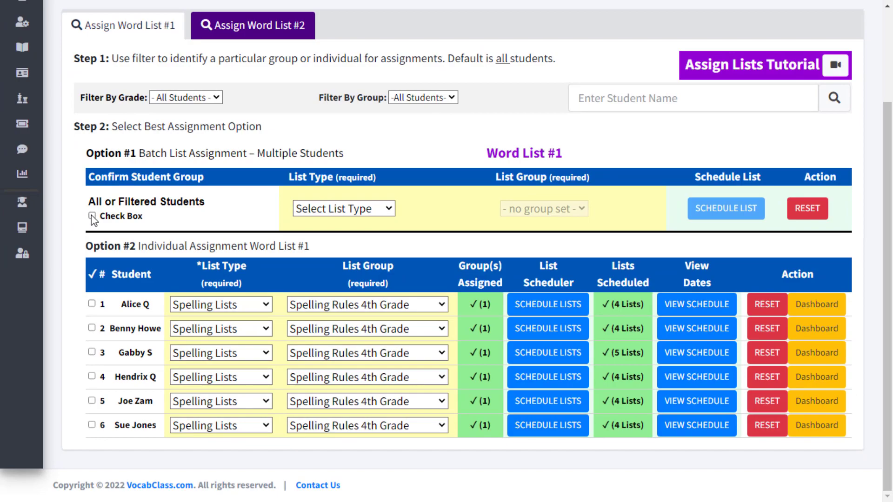
Assign the Spelling Lists type and Spelling Rules 4th Grade group to all students.
left_click(91, 215)
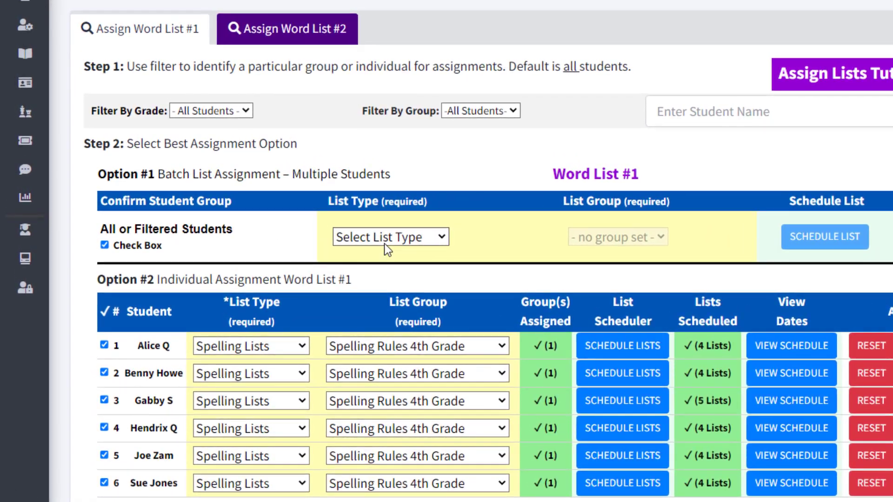
left_click(339, 213)
left_click(383, 291)
left_click(588, 261)
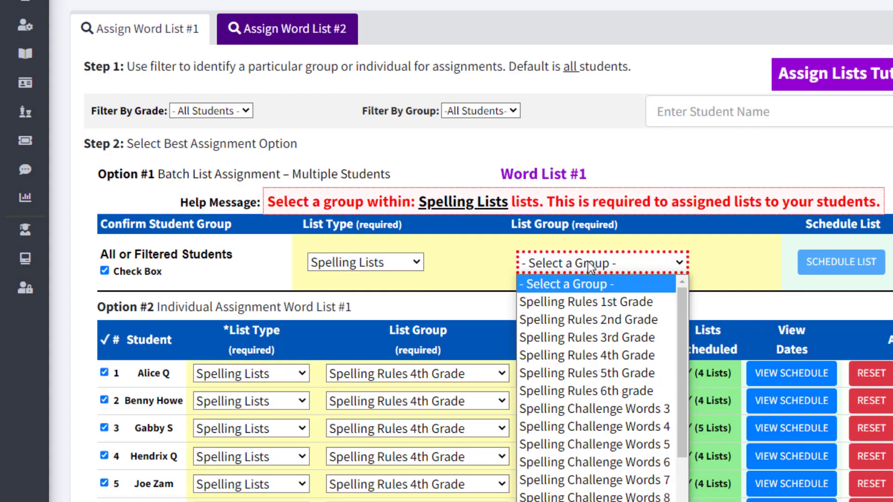
left_click(598, 356)
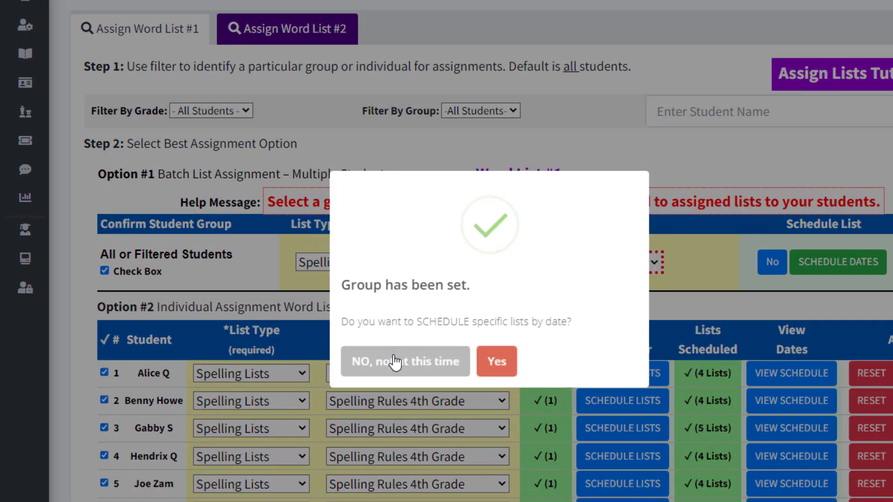
left_click(502, 367)
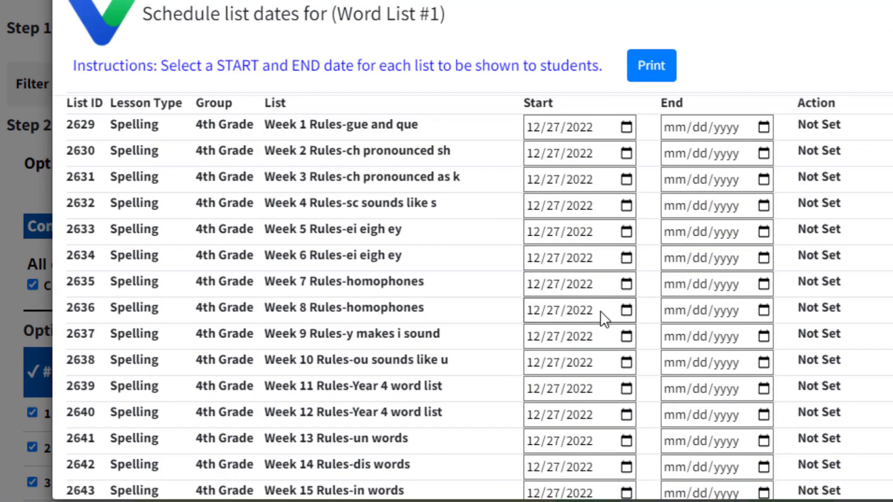
Schedule Week 8 Rules-homophones for all students from 02/24/2023 to 03/03/2023.
left_click(626, 311)
left_click(685, 343)
left_click(685, 344)
left_click(662, 469)
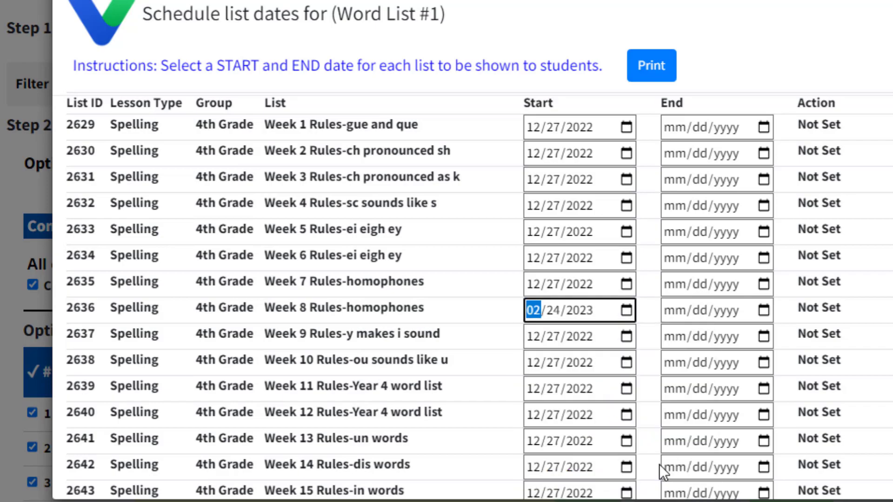
left_click(726, 310)
left_click(765, 312)
left_click(821, 344)
left_click(821, 344)
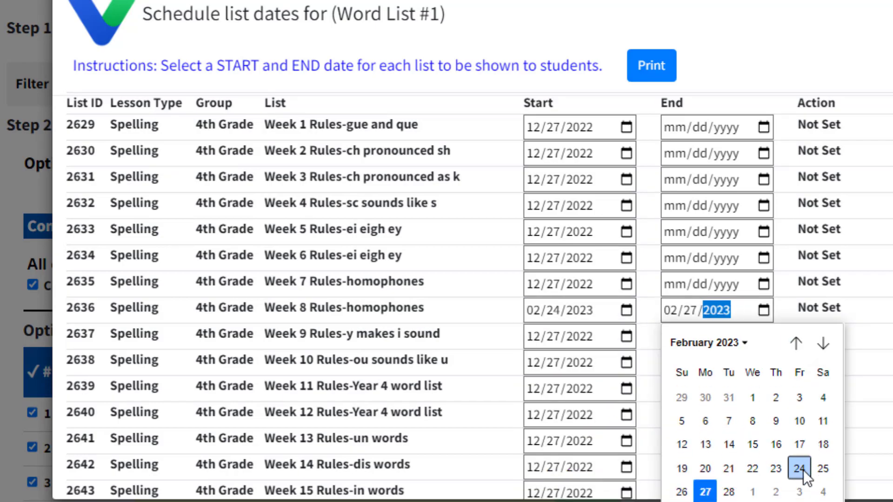
left_click(800, 468)
left_click(355, 400)
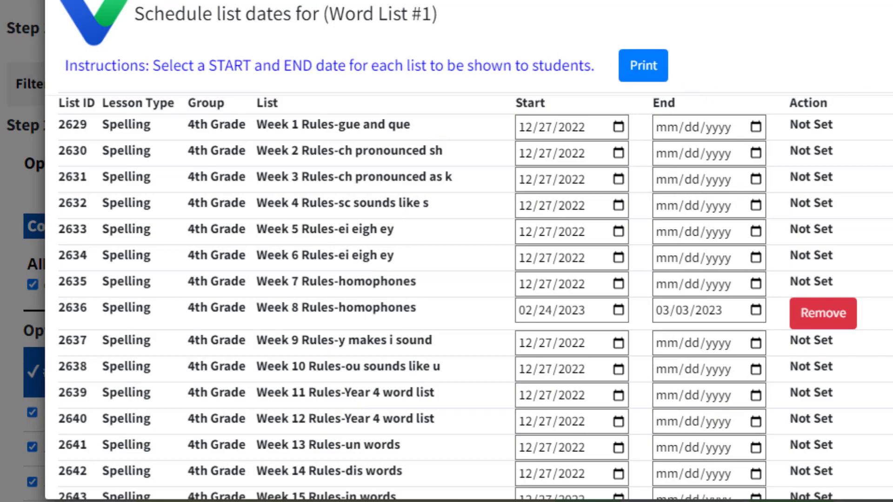
key("Escape")
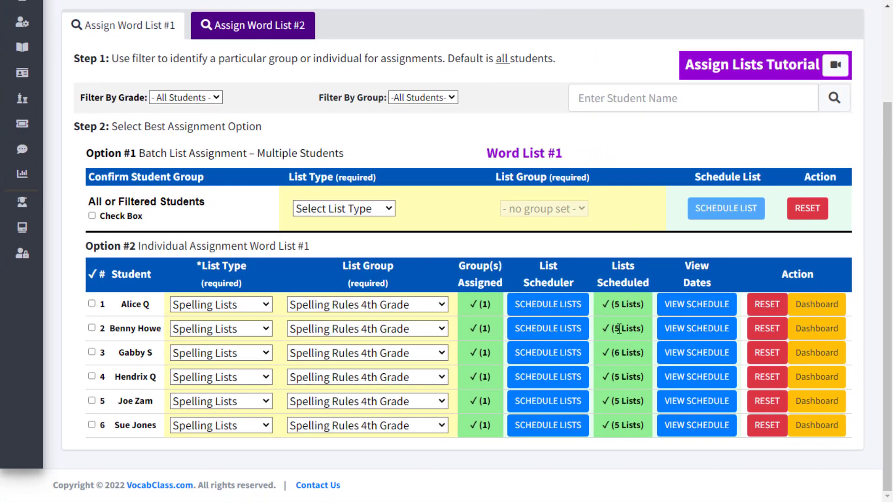
left_click_drag(630, 340, 638, 340)
Select all six students and reset their Word List #1 assignments with Option #1 RESET.
left_click(92, 216)
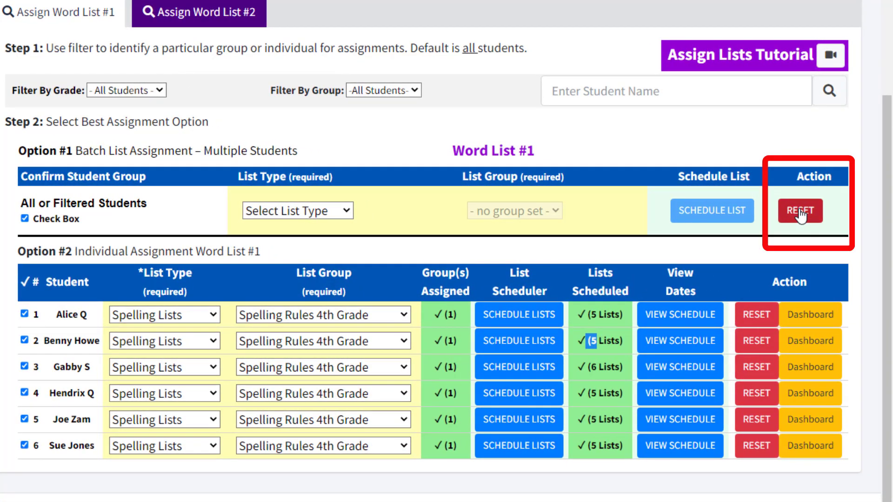
left_click(800, 213)
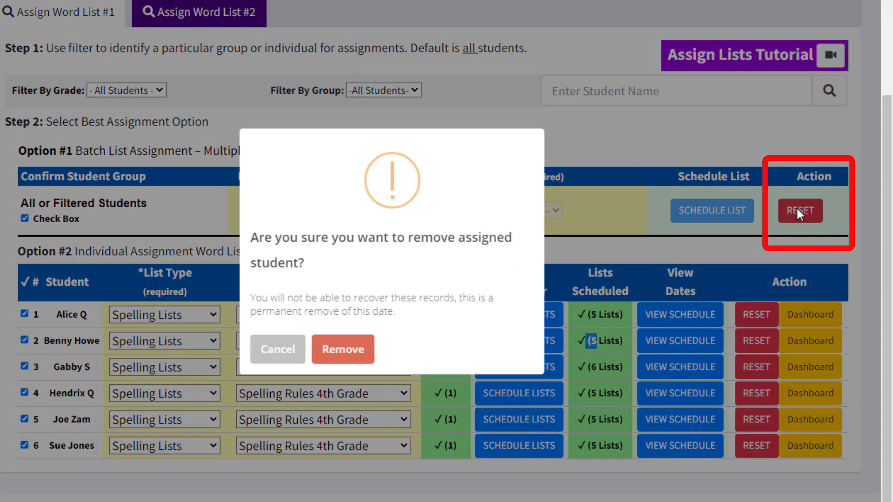
left_click(343, 358)
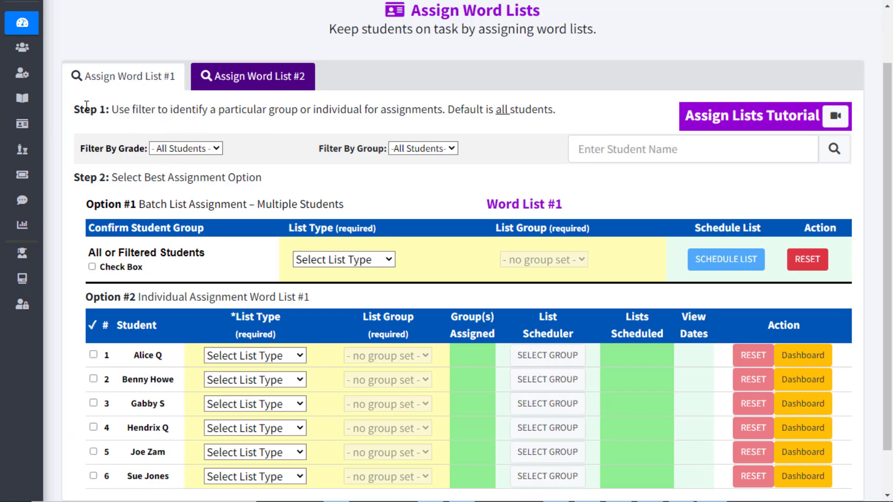
Set the Filter By Group dropdown to Above.
left_click_drag(75, 107, 108, 110)
left_click(201, 114)
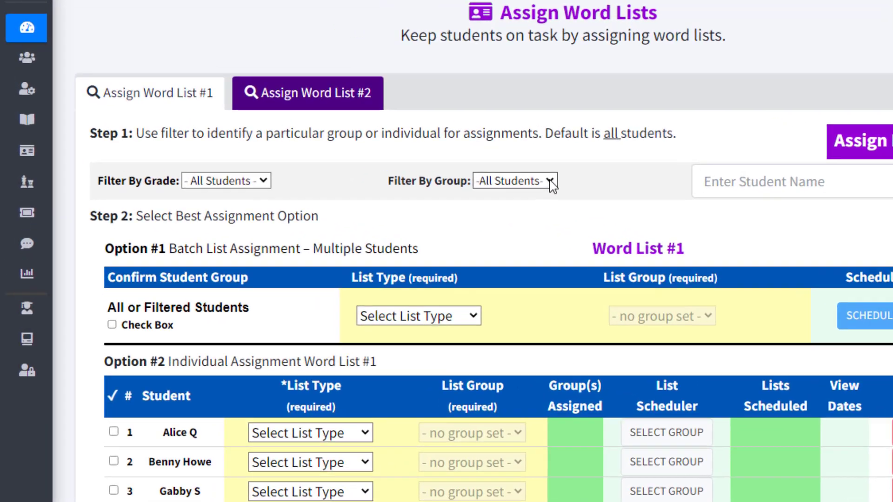
left_click(451, 148)
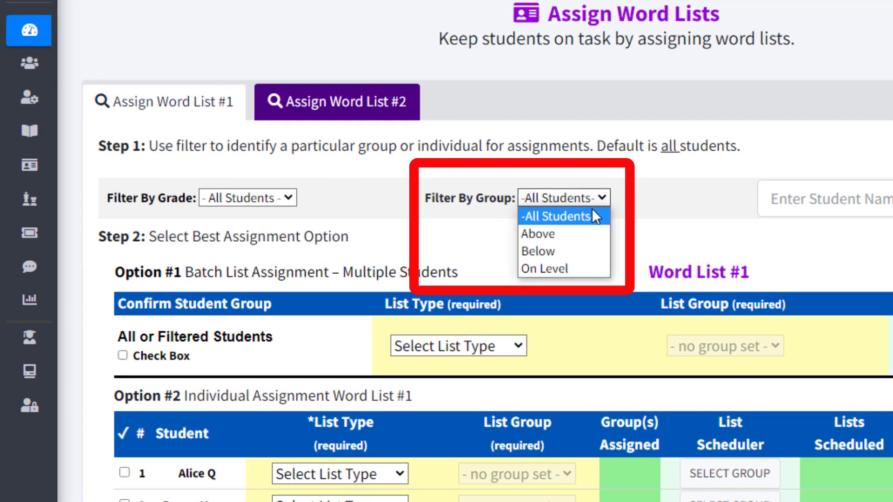
left_click(563, 234)
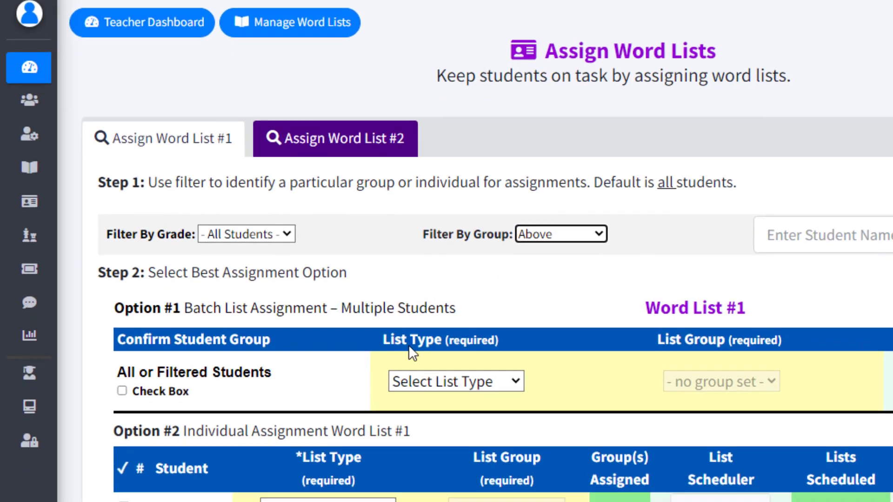